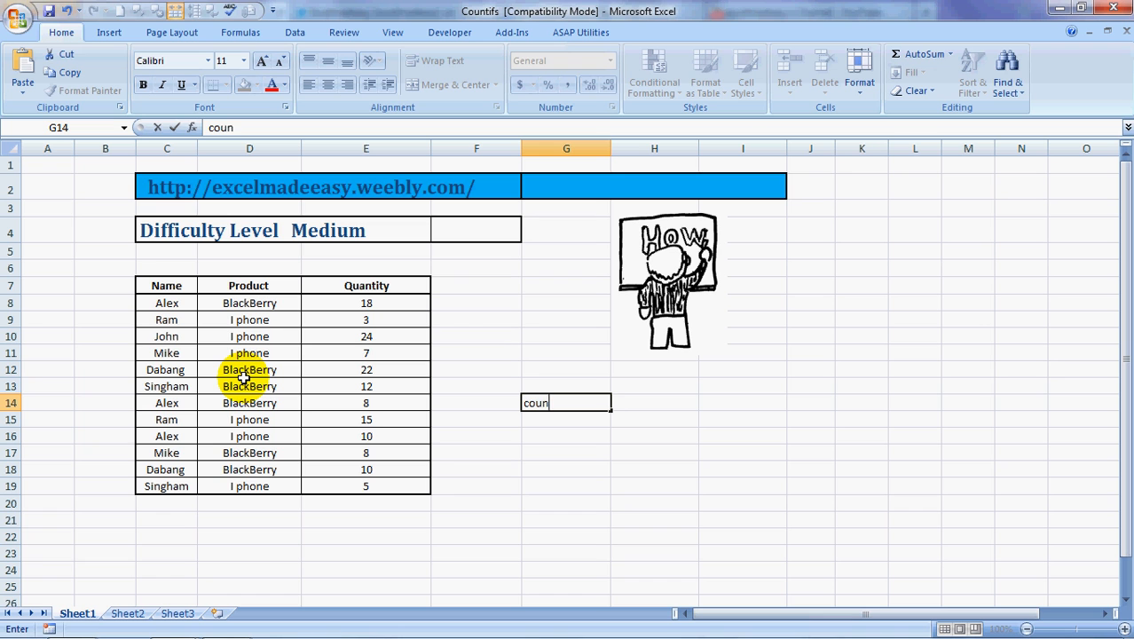
# Complete the label "countifs" in cell G14
pyautogui.write('s')
pyautogui.press('Tab')
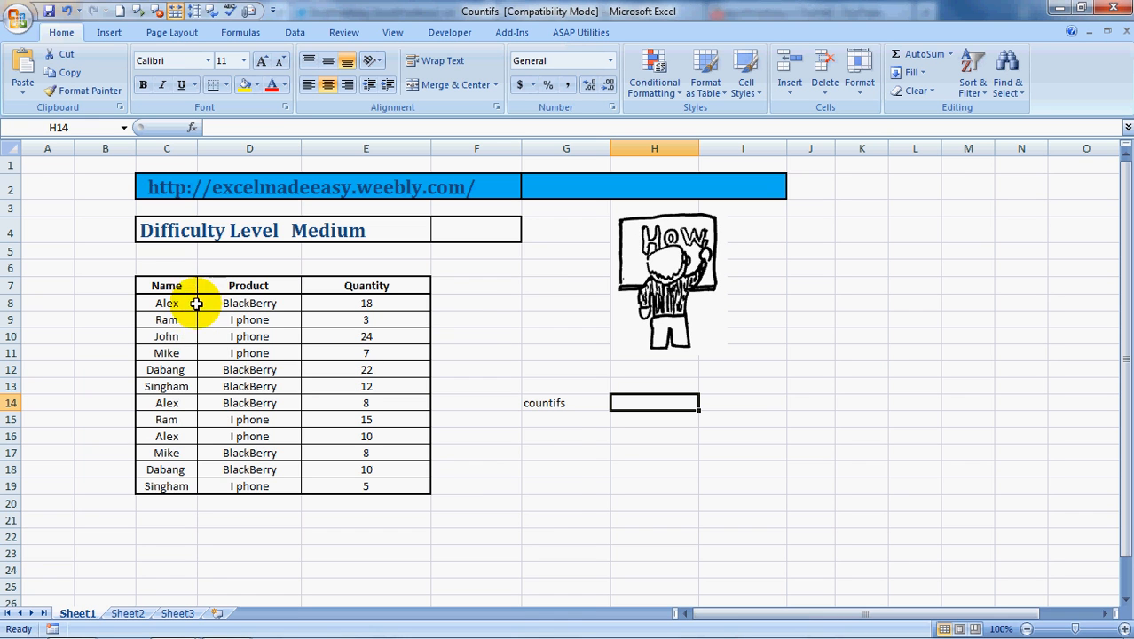
# Replace the name in cell C8 with the same name that appears in C12
pyautogui.click(178, 369)
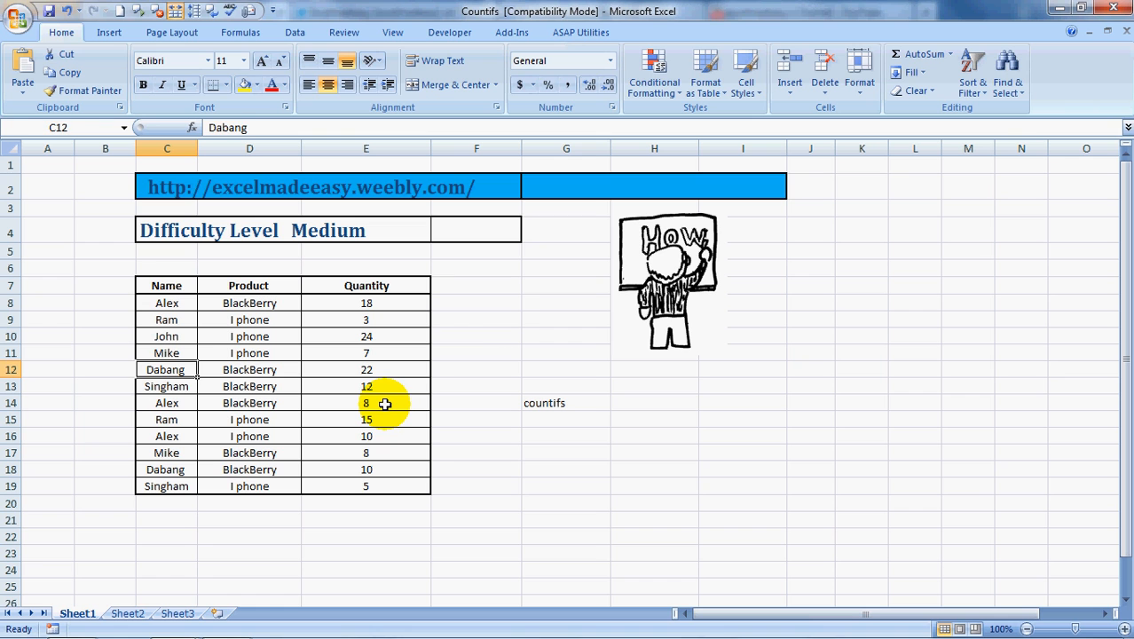
pyautogui.press('Up')
pyautogui.press('Up')
pyautogui.press('Up')
pyautogui.press('Up')
pyautogui.write('dabang')
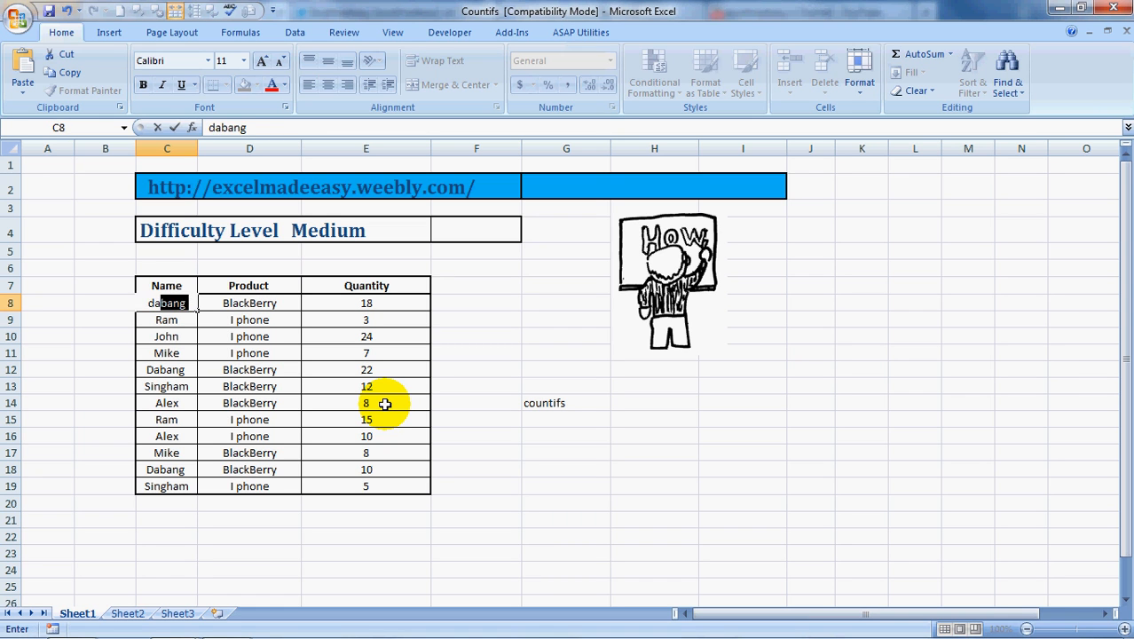
pyautogui.press('Return')
# Replace the name in cell C16 with the same name that appears in C12
pyautogui.press('Down')
pyautogui.press('Down')
pyautogui.press('Down')
pyautogui.press('Down')
pyautogui.press('Down')
pyautogui.press('Down')
pyautogui.press('Down')
pyautogui.press('Down')
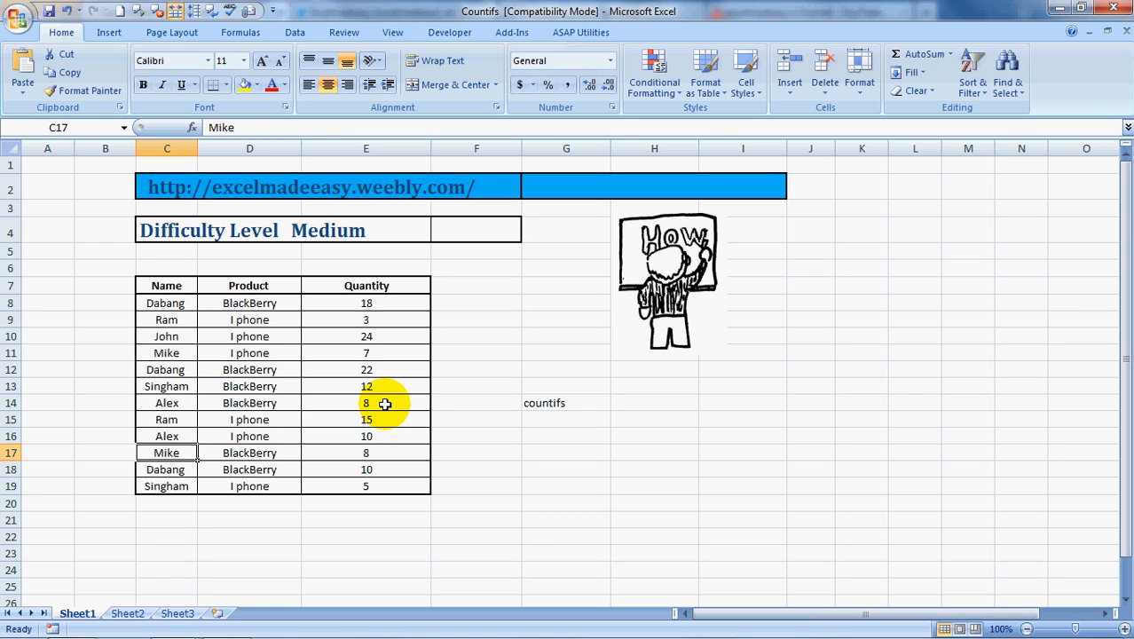
pyautogui.press('Up')
pyautogui.write('dabang')
pyautogui.press('Return')
# Start a COUNTIFS formula in cell H14, beside the countifs label
pyautogui.press('Right')
pyautogui.press('Right')
pyautogui.press('Right')
pyautogui.press('Left')
pyautogui.press('Left')
pyautogui.press('Up')
pyautogui.press('Right')
pyautogui.press('Right')
pyautogui.press('Right')
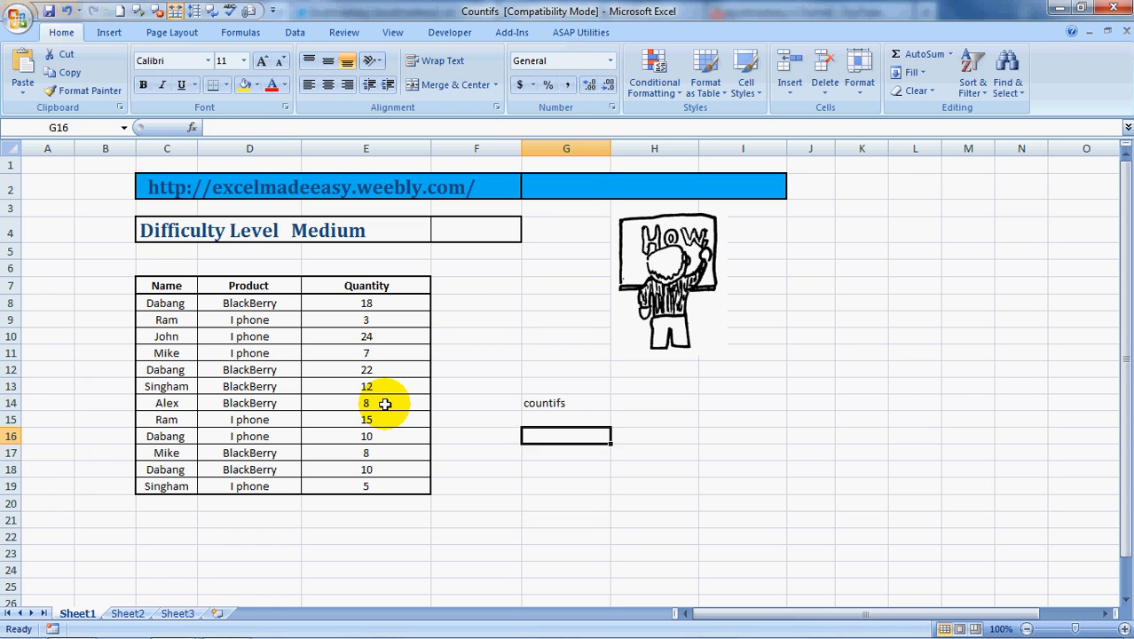
pyautogui.press('Up')
pyautogui.press('Up')
pyautogui.press('Right')
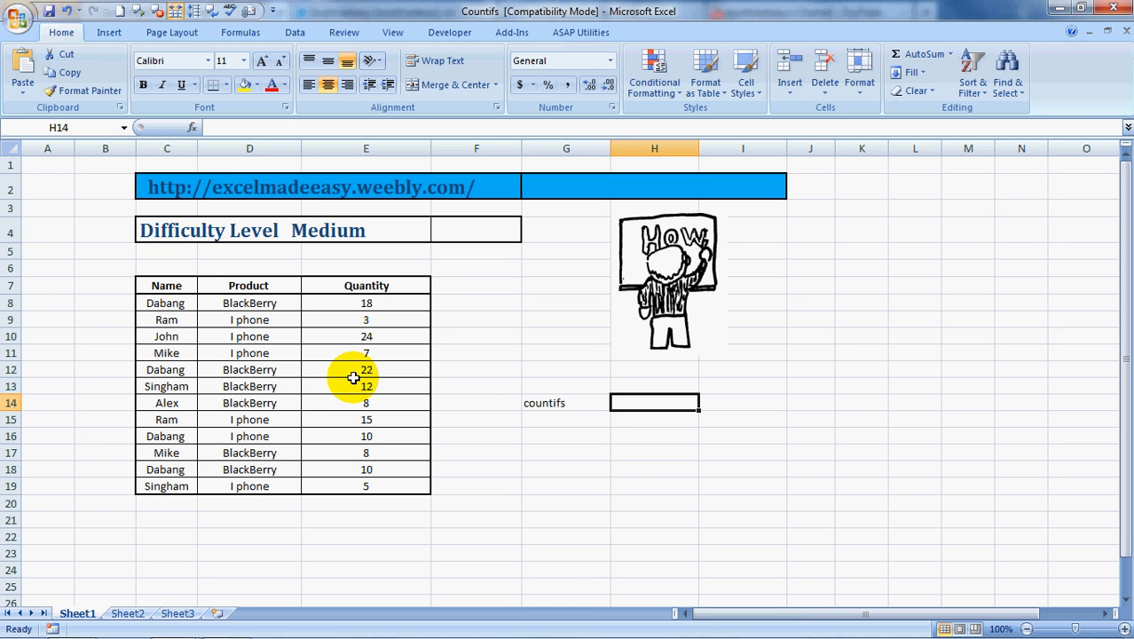
pyautogui.write('=')
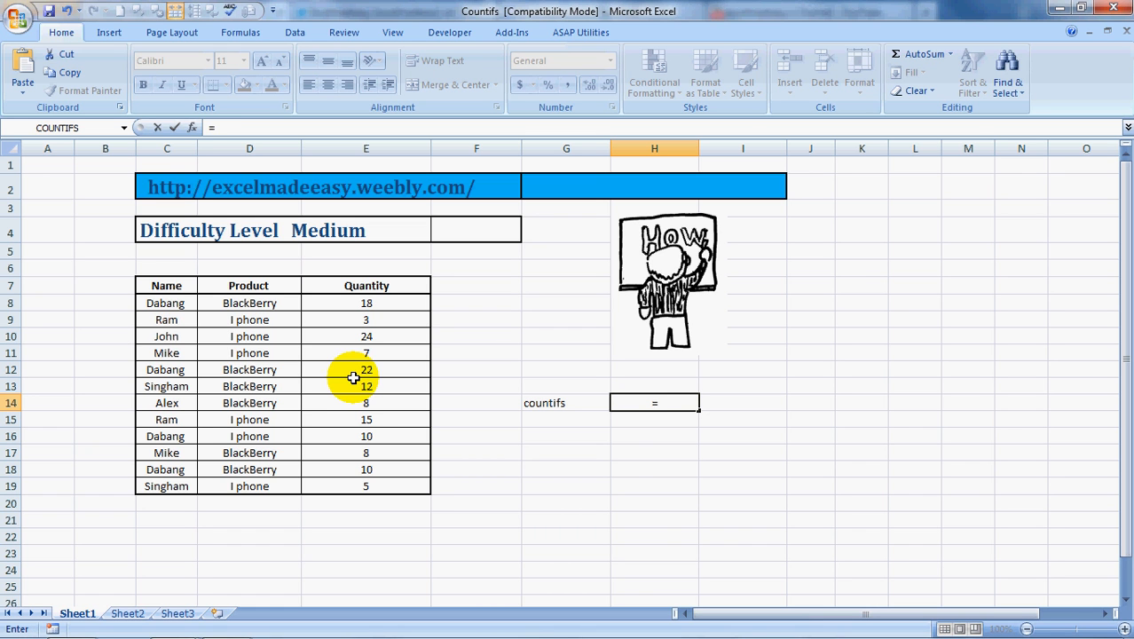
pyautogui.write('coun')
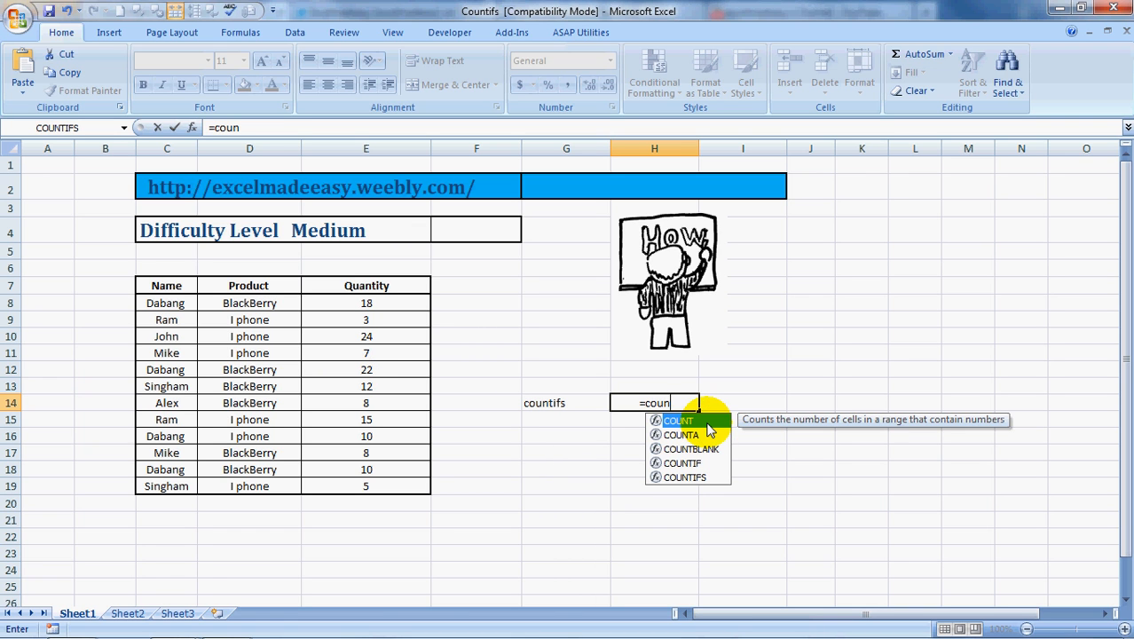
pyautogui.doubleClick(698, 480)
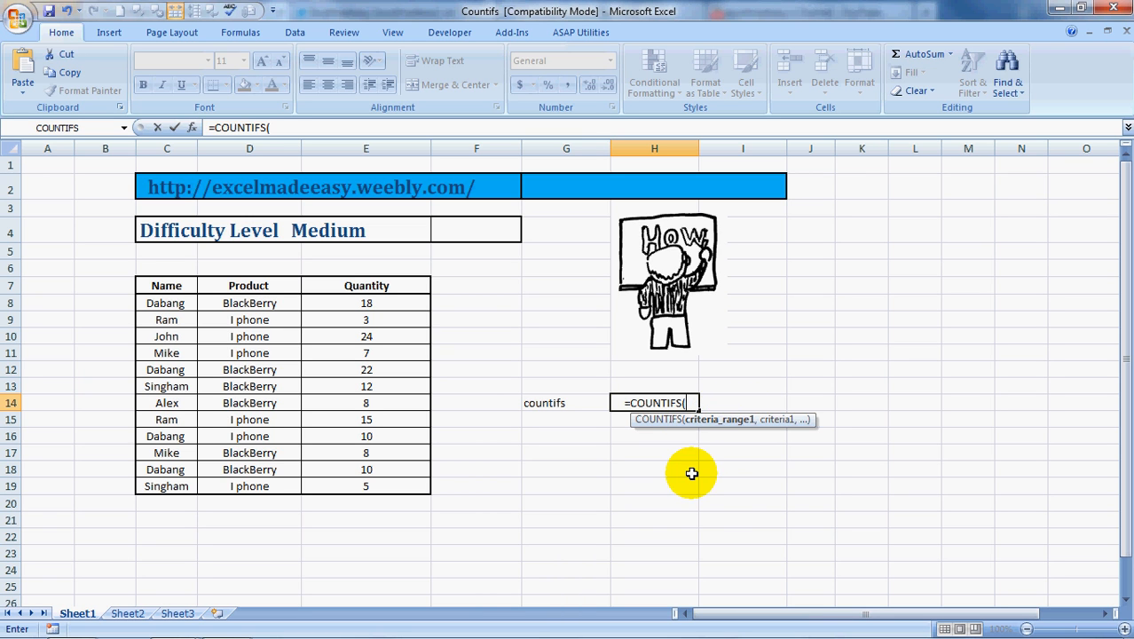
# Add the Name range C8:C19 as the formula's first criteria range, with cell C8 as its criterion
pyautogui.click(160, 303)
pyautogui.moveTo(159, 303); pyautogui.dragTo(177, 486)
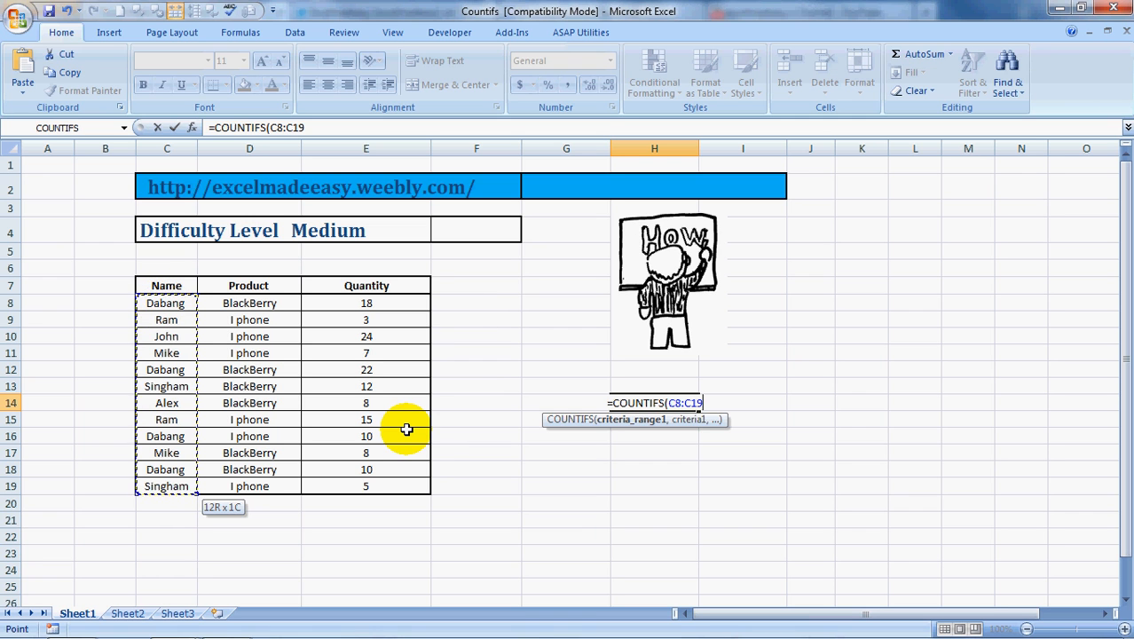
pyautogui.write(',')
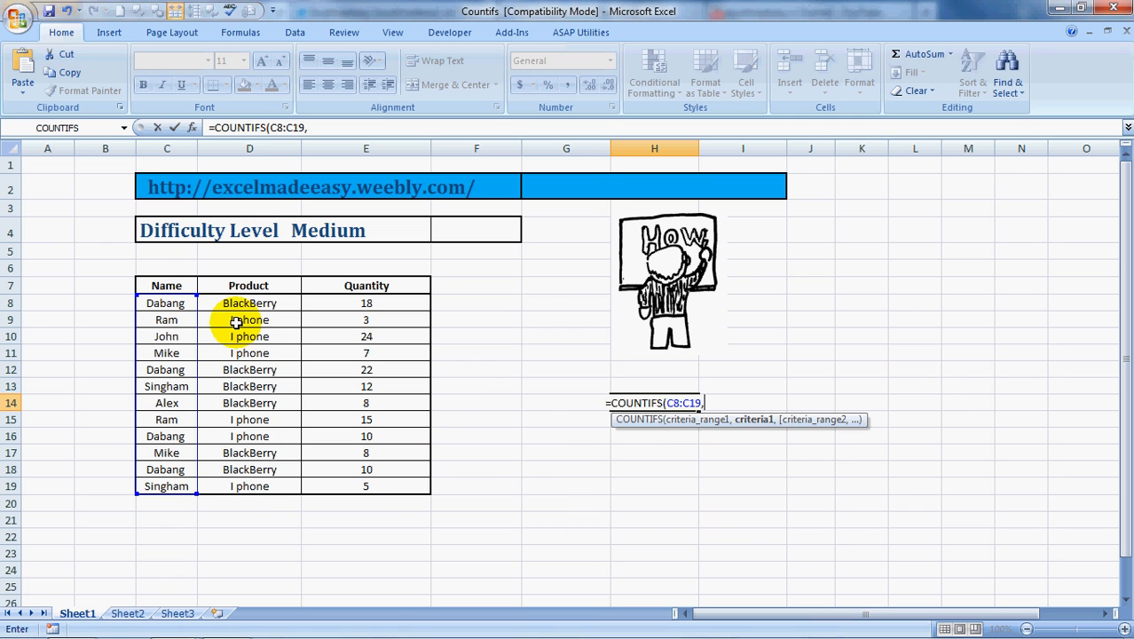
pyautogui.click(169, 304)
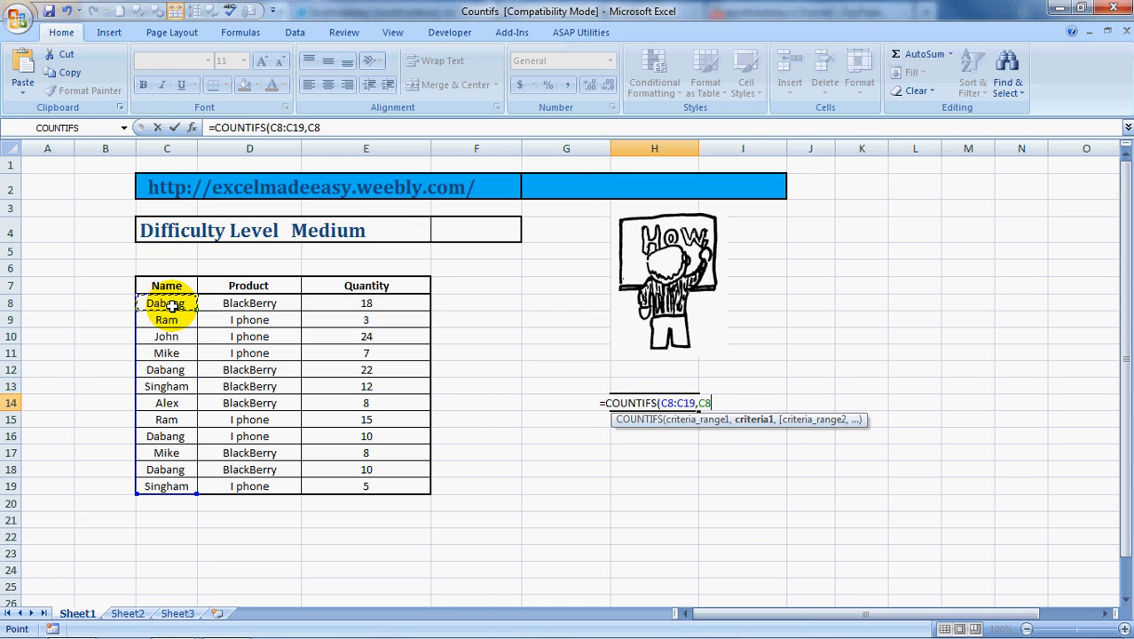
pyautogui.write(',')
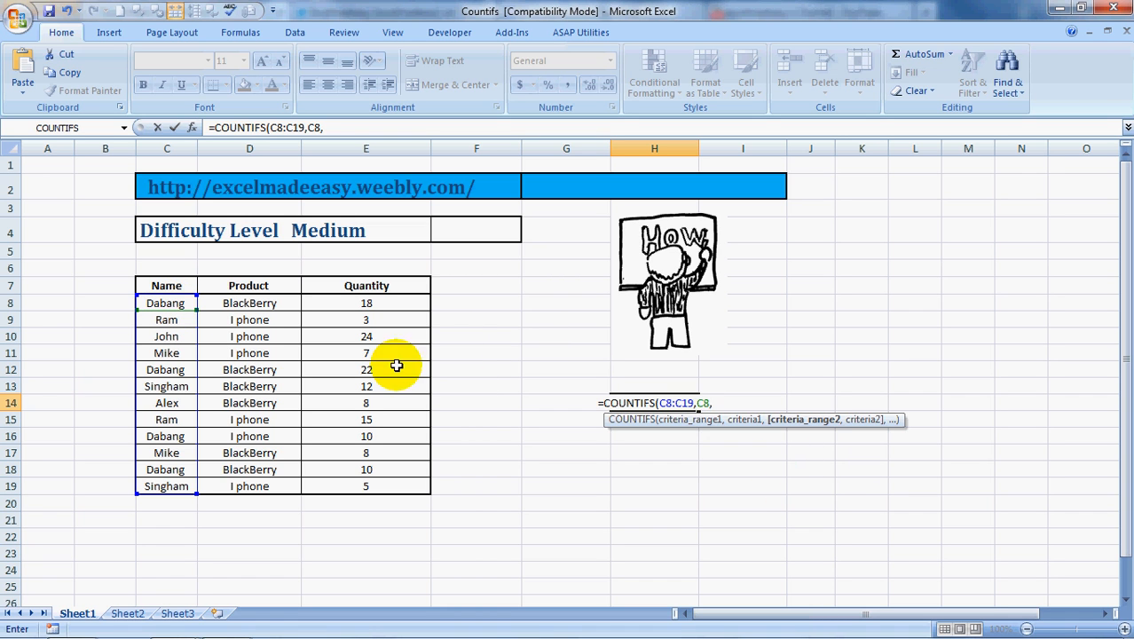
# Add the Product range D8:D19 as the second criteria range, with cell D8 as its criterion
pyautogui.moveTo(274, 304); pyautogui.dragTo(274, 337)
pyautogui.hotkey('shift', 'Down')
pyautogui.hotkey('shift', 'Down')
pyautogui.hotkey('shift', 'Down')
pyautogui.hotkey('shift', 'Down')
pyautogui.hotkey('shift', 'Down')
pyautogui.hotkey('shift', 'Down')
pyautogui.hotkey('shift', 'Down')
pyautogui.hotkey('shift', 'Down')
pyautogui.hotkey('shift', 'Down')
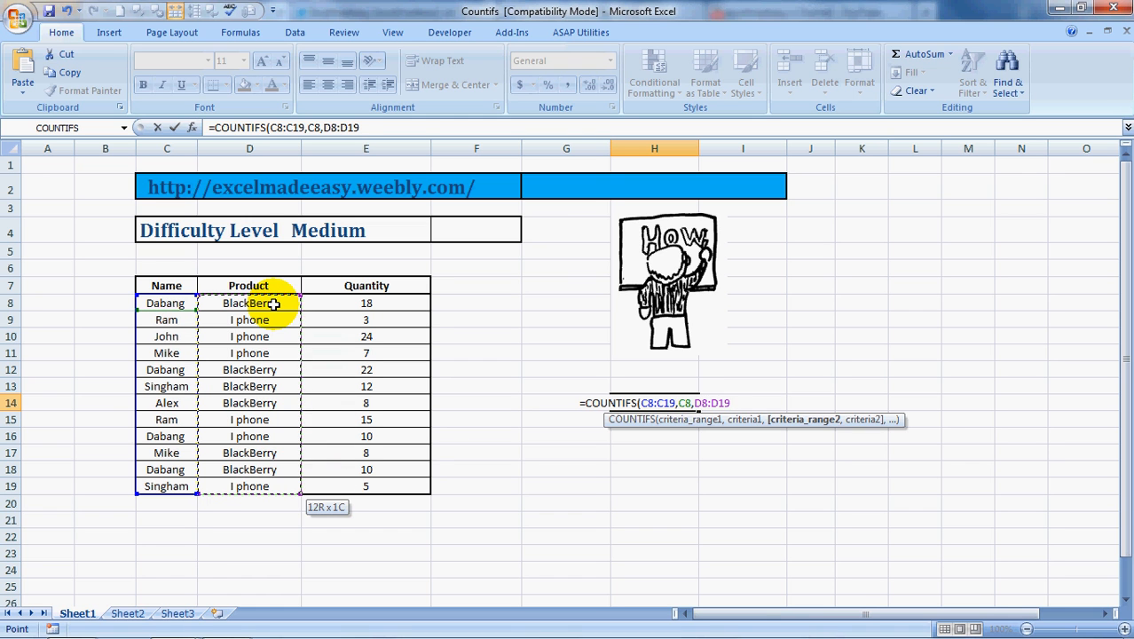
pyautogui.write(',')
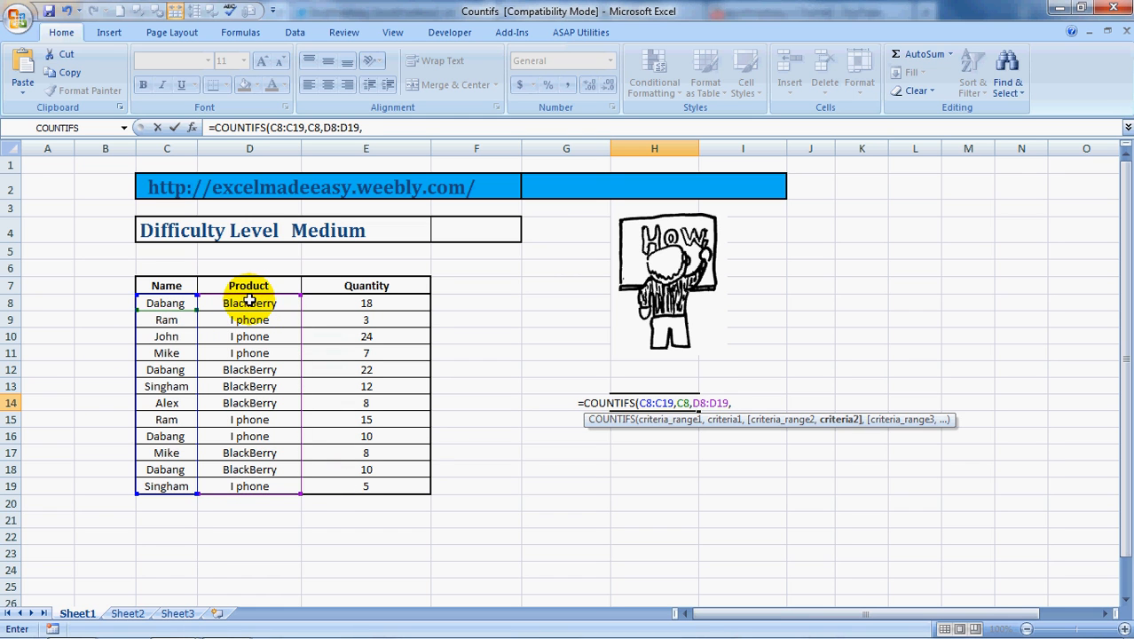
pyautogui.click(249, 302)
pyautogui.write(',')
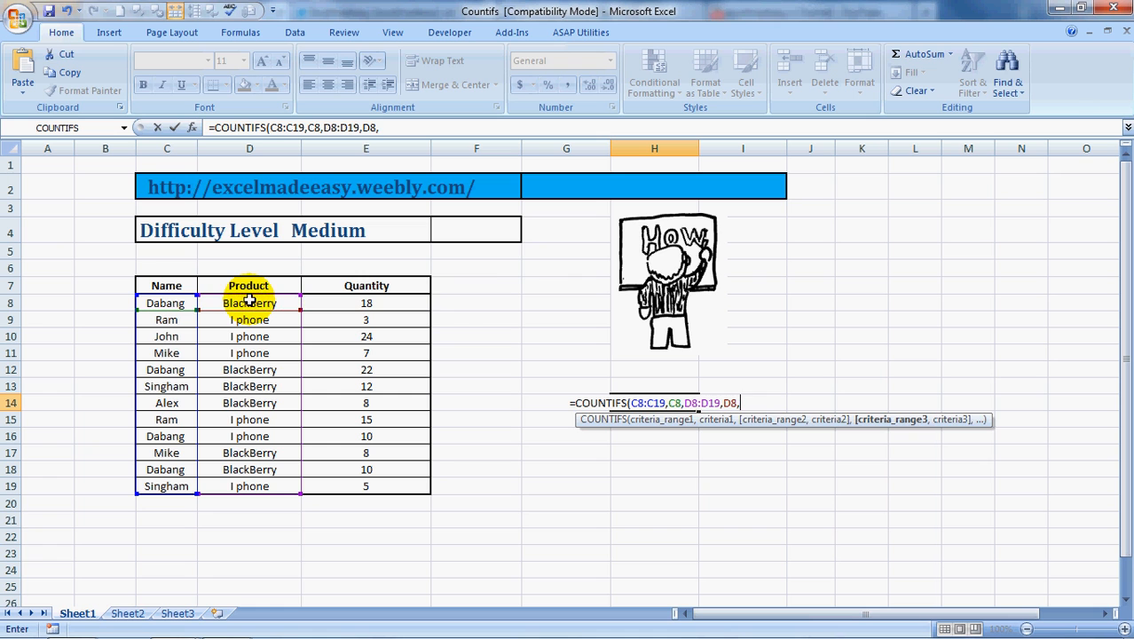
# Add the Quantity range E8:E19 with the criterion ">5" and complete the COUNTIFS formula in H14
pyautogui.click(354, 307)
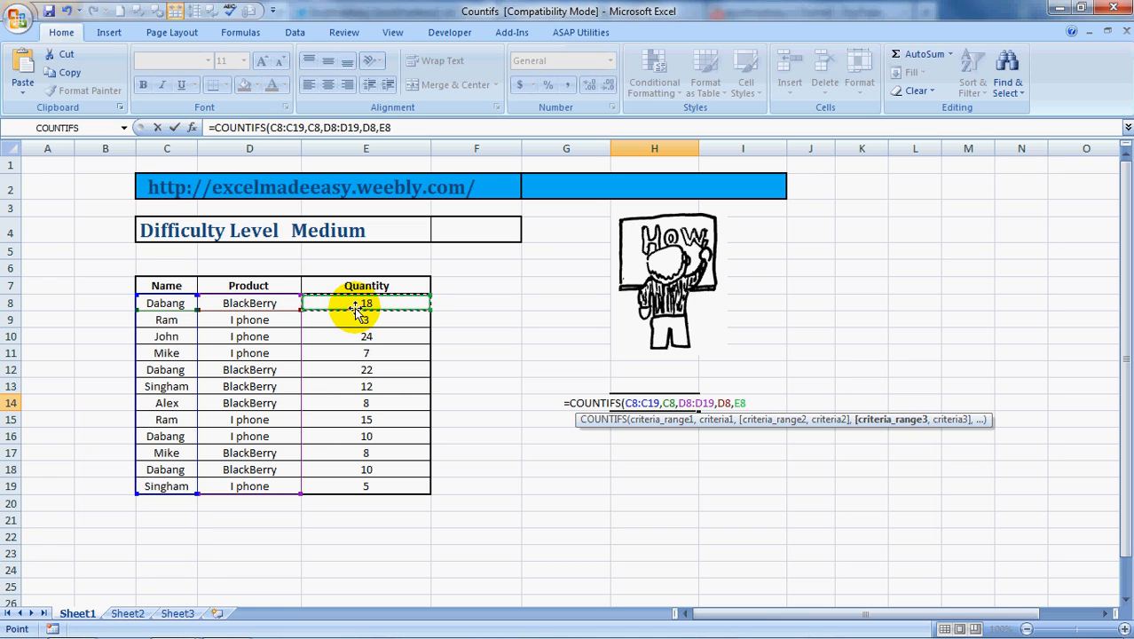
pyautogui.hotkey('shift', 'Down')
pyautogui.hotkey('shift', 'Down')
pyautogui.hotkey('shift', 'Down')
pyautogui.hotkey('shift', 'Down')
pyautogui.hotkey('shift', 'Down')
pyautogui.hotkey('shift', 'Down')
pyautogui.hotkey('shift', 'Down')
pyautogui.hotkey('shift', 'Down')
pyautogui.hotkey('shift', 'Down')
pyautogui.hotkey('shift', 'Down')
pyautogui.hotkey('shift', 'Down')
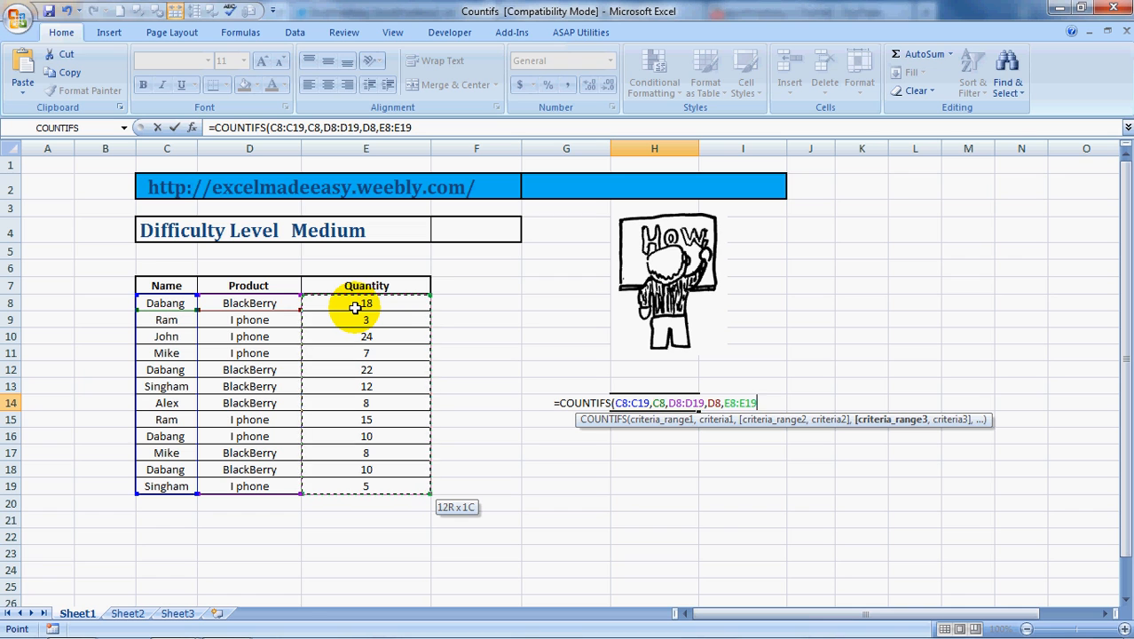
pyautogui.write(',"')
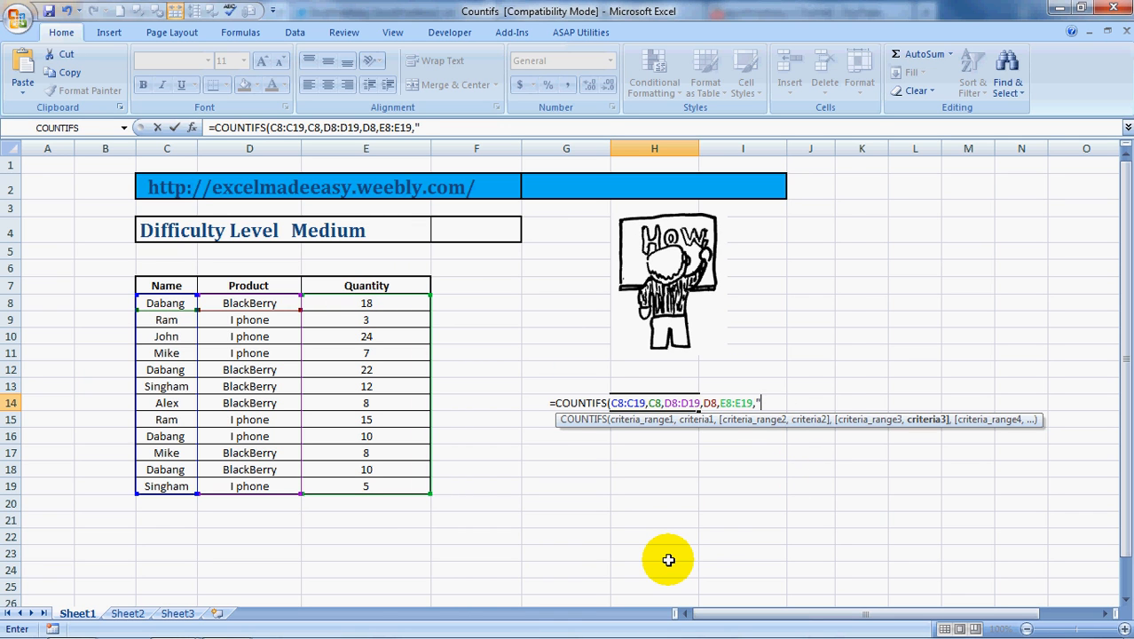
pyautogui.write('>5')
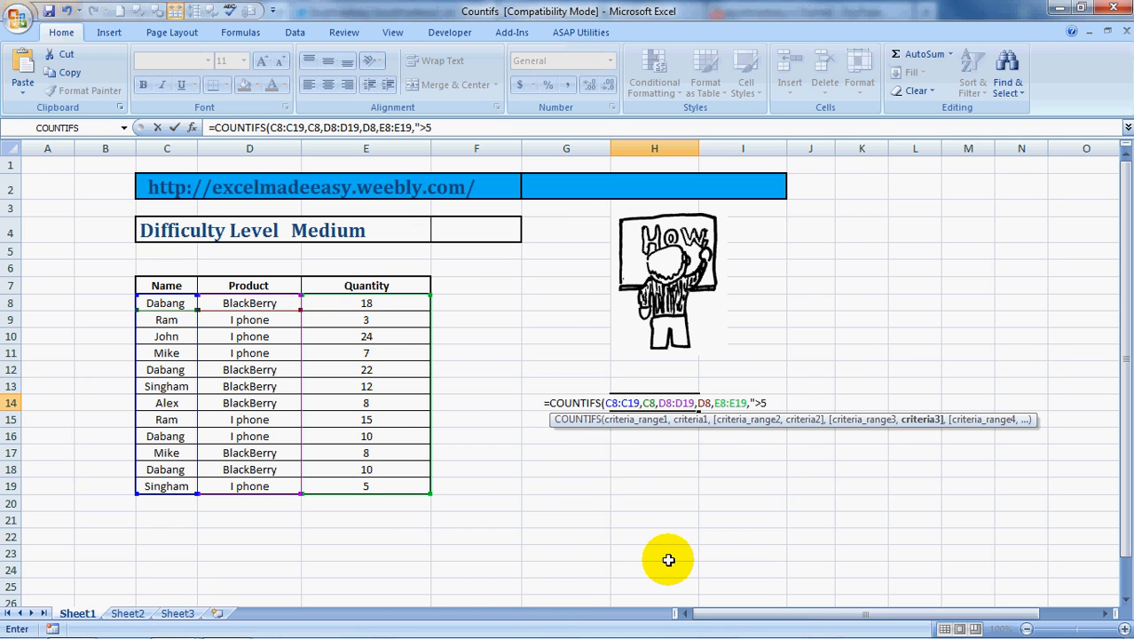
pyautogui.write('")')
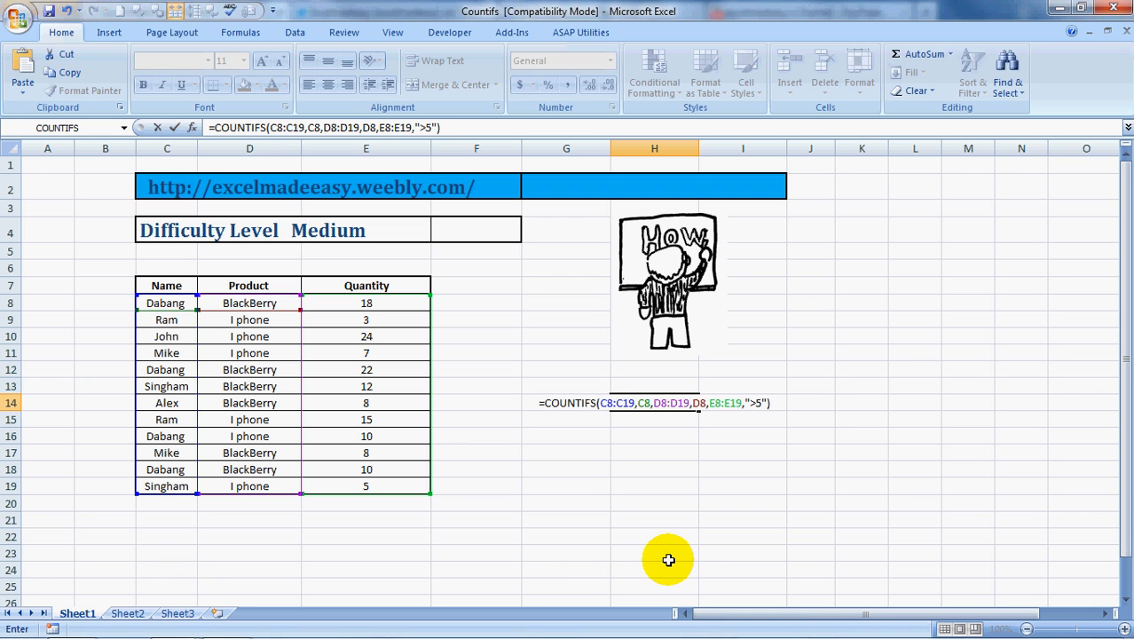
pyautogui.hotkey('ctrl', 'Return')
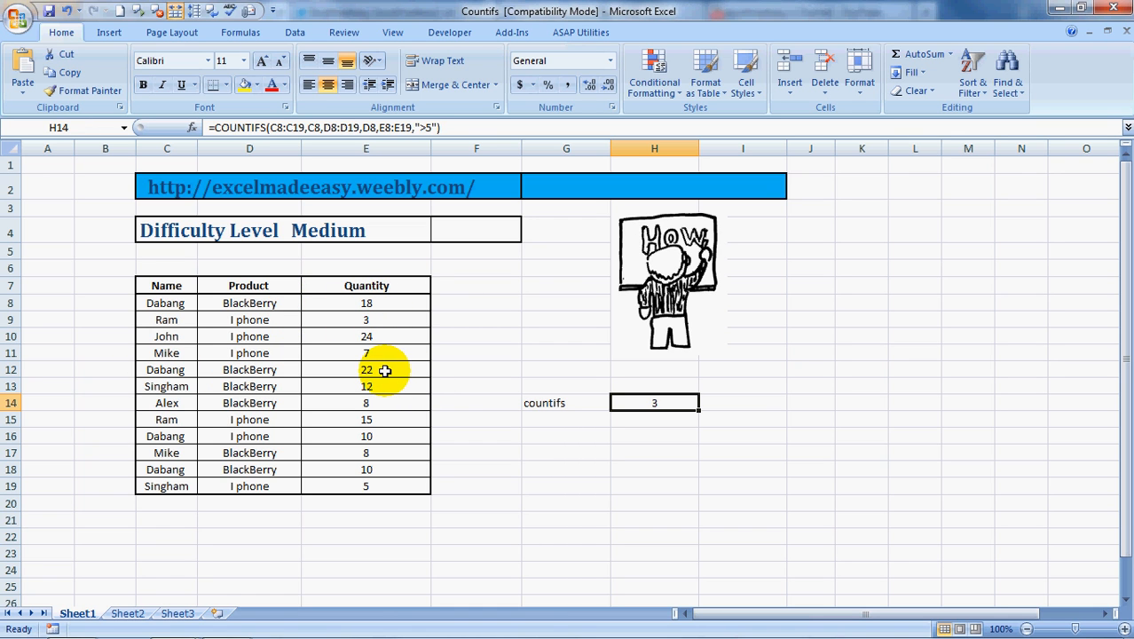
# From cell E18, search for countifs with Insert Function and open the COUNTIFS function arguments
pyautogui.click(381, 471)
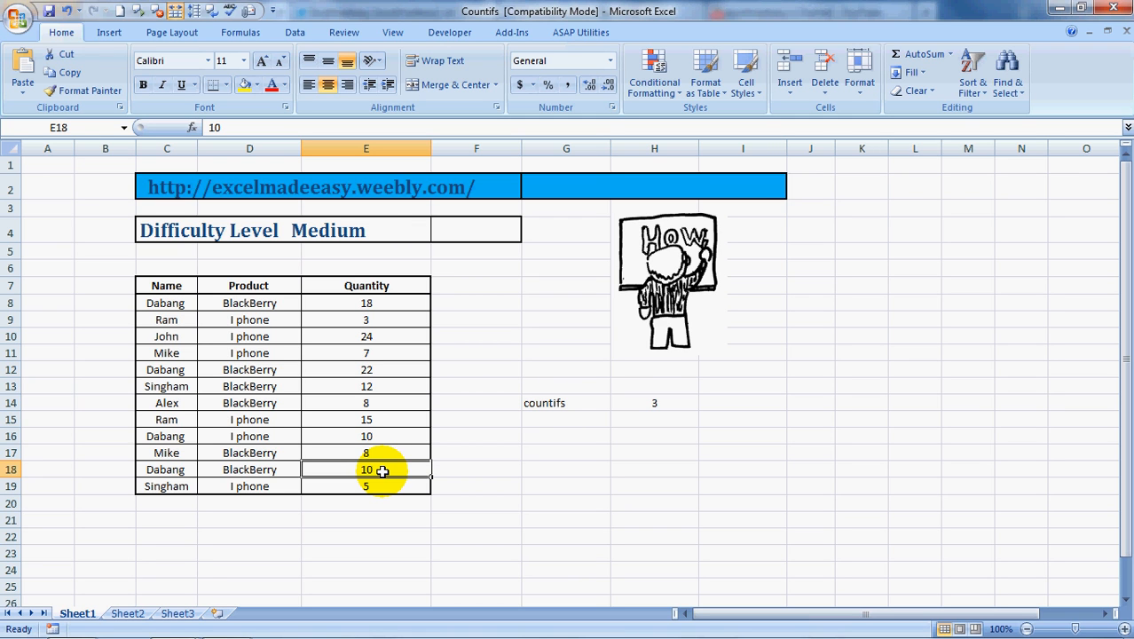
pyautogui.click(246, 31)
pyautogui.click(25, 71)
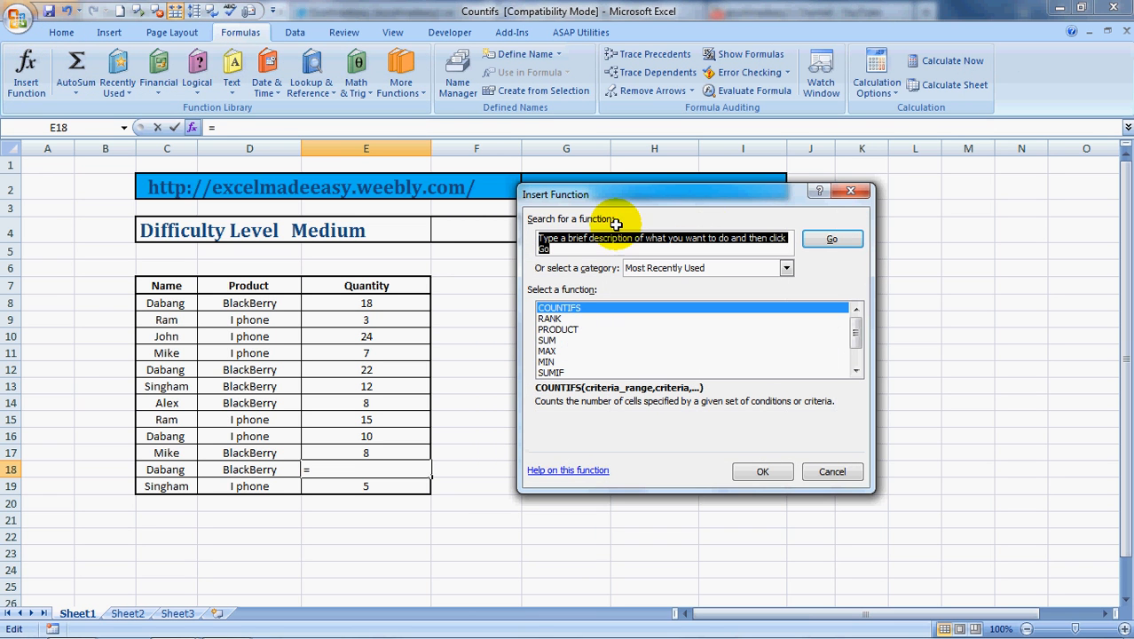
pyautogui.write('coun')
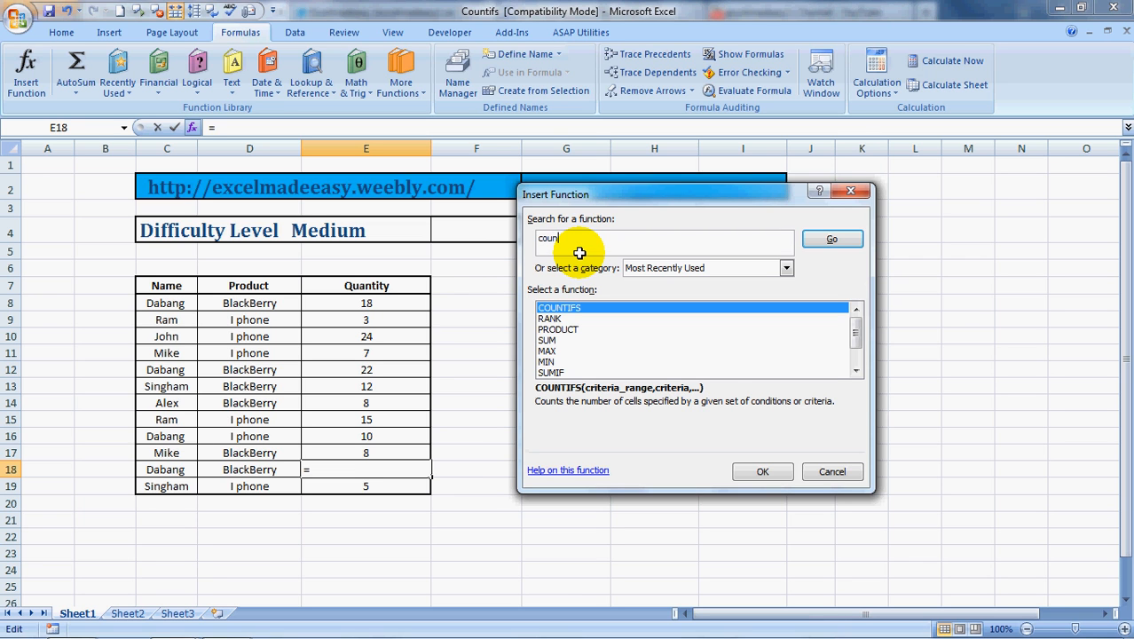
pyautogui.write('tifs')
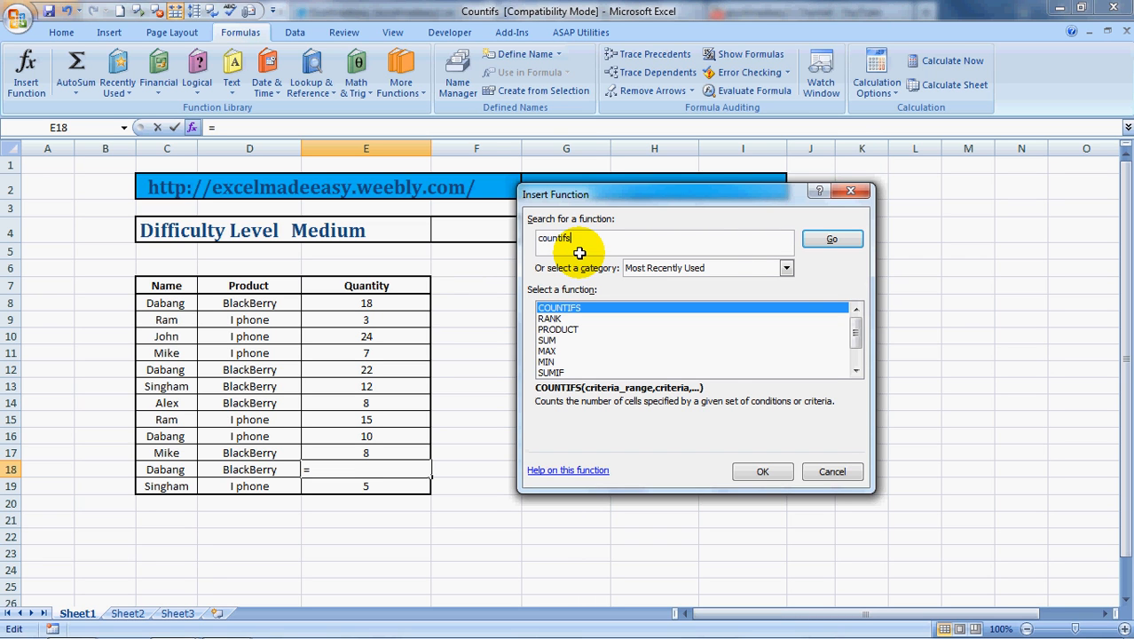
pyautogui.click(832, 241)
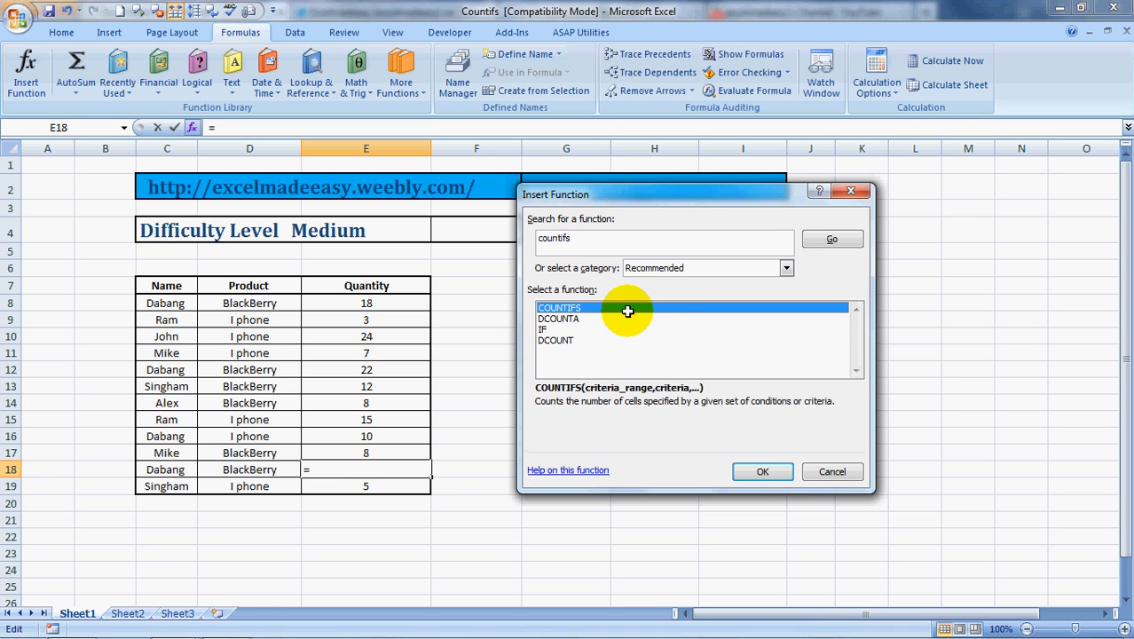
pyautogui.click(760, 472)
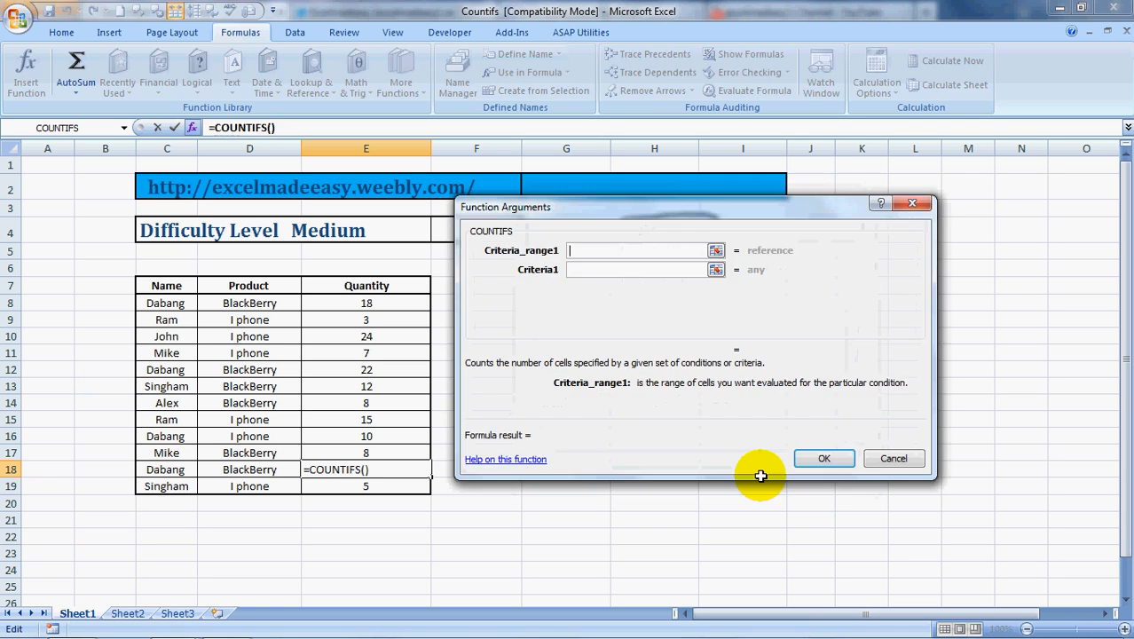
# Set Criteria_range1 to the Name range C8:C19 and Criteria1 to cell C8
pyautogui.click(182, 303)
pyautogui.hotkey('ctrl', 'shift', 'Down')
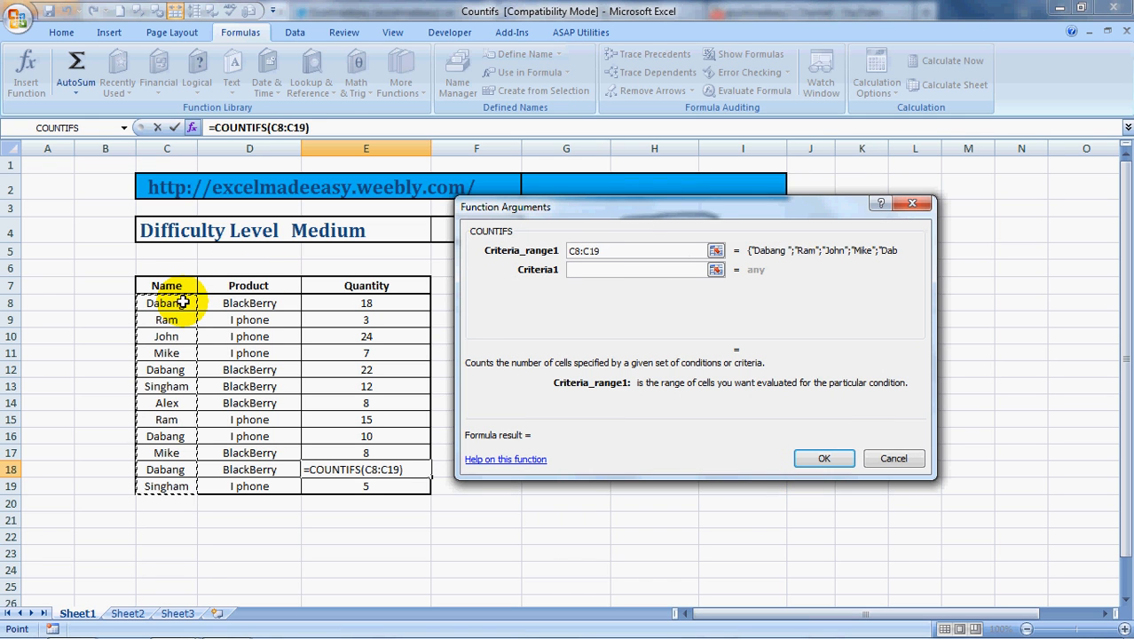
pyautogui.write(',')
pyautogui.press('BackSpace')
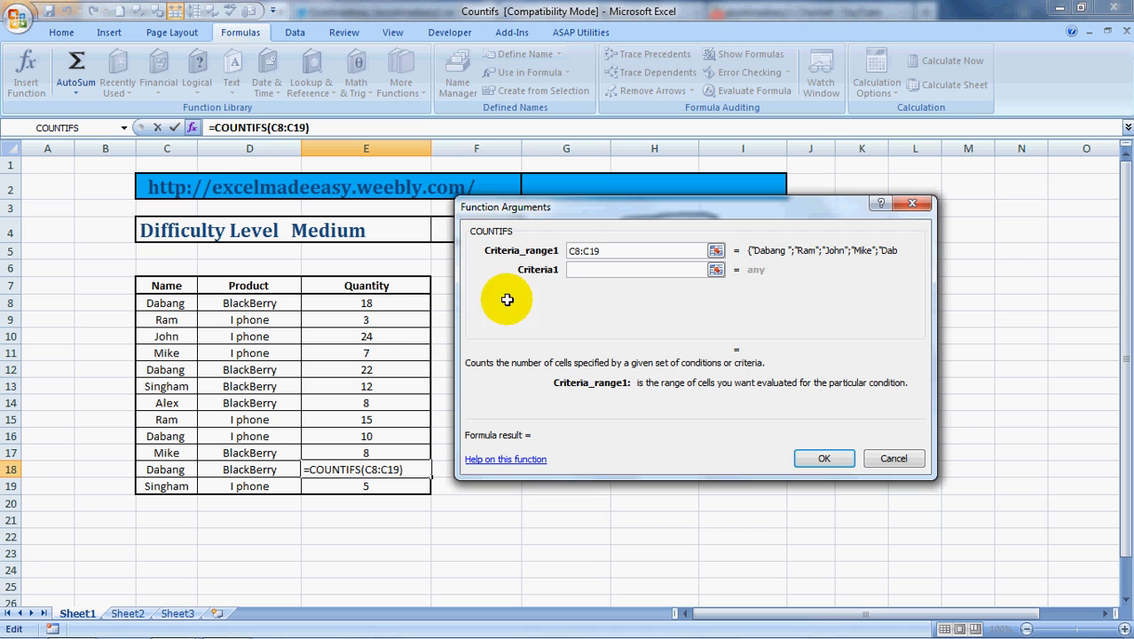
pyautogui.click(572, 272)
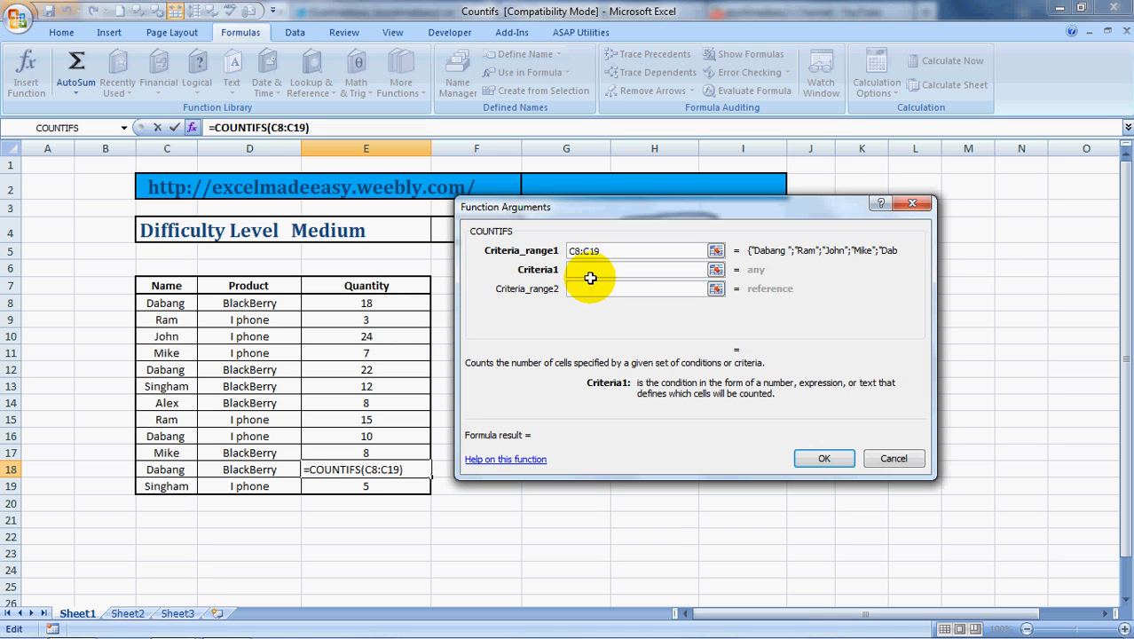
pyautogui.click(174, 308)
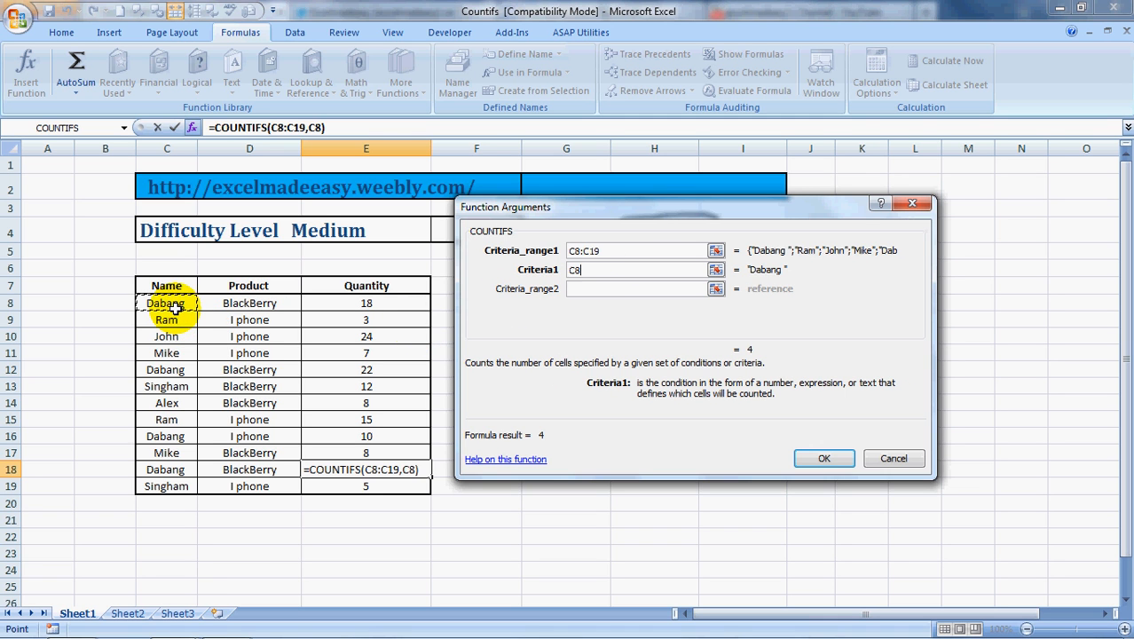
# Set Criteria_range2 to the Product range D8:D19
pyautogui.click(585, 291)
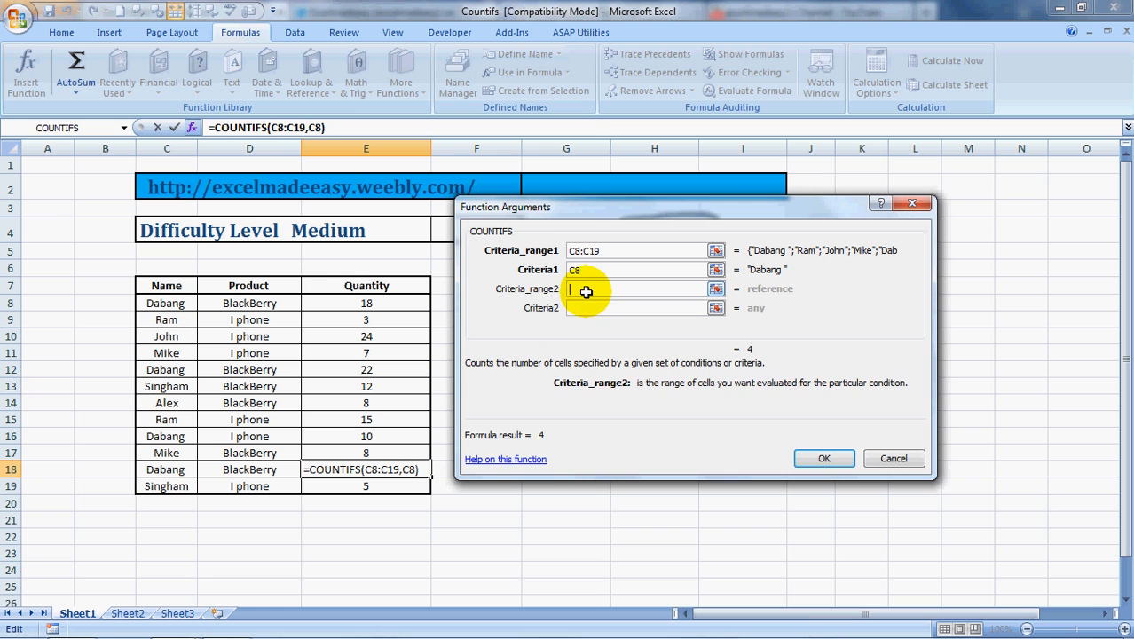
pyautogui.click(274, 304)
pyautogui.hotkey('shift', 'Down')
pyautogui.hotkey('shift', 'Down')
pyautogui.hotkey('shift', 'Down')
pyautogui.hotkey('shift', 'Down')
pyautogui.hotkey('shift', 'Down')
pyautogui.hotkey('shift', 'Down')
pyautogui.hotkey('shift', 'Down')
pyautogui.hotkey('shift', 'Down')
pyautogui.hotkey('shift', 'Down')
pyautogui.hotkey('shift', 'Down')
pyautogui.hotkey('shift', 'Down')
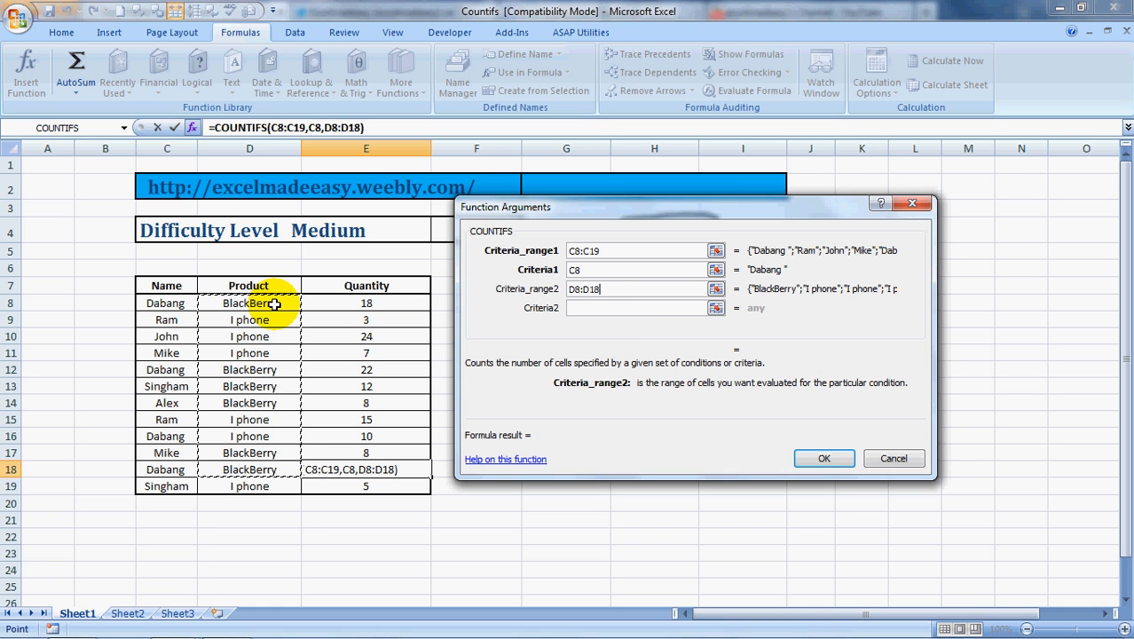
pyautogui.click(585, 308)
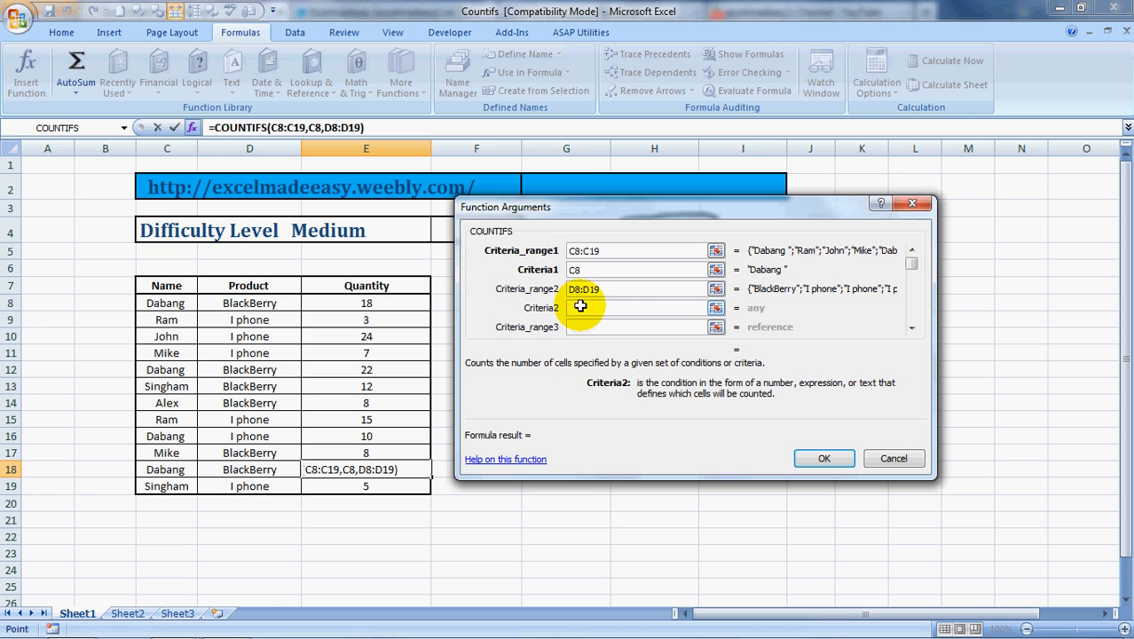
# Set Criteria2 to cell D8 and Criteria_range3 to the Quantity range E8:E19
pyautogui.click(266, 304)
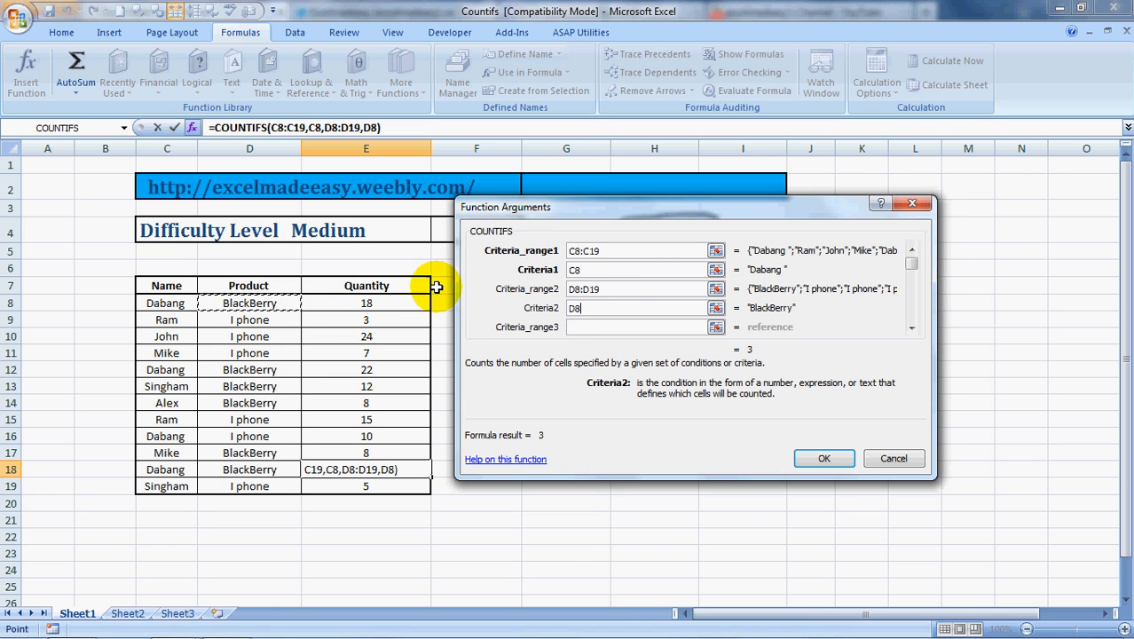
pyautogui.click(588, 327)
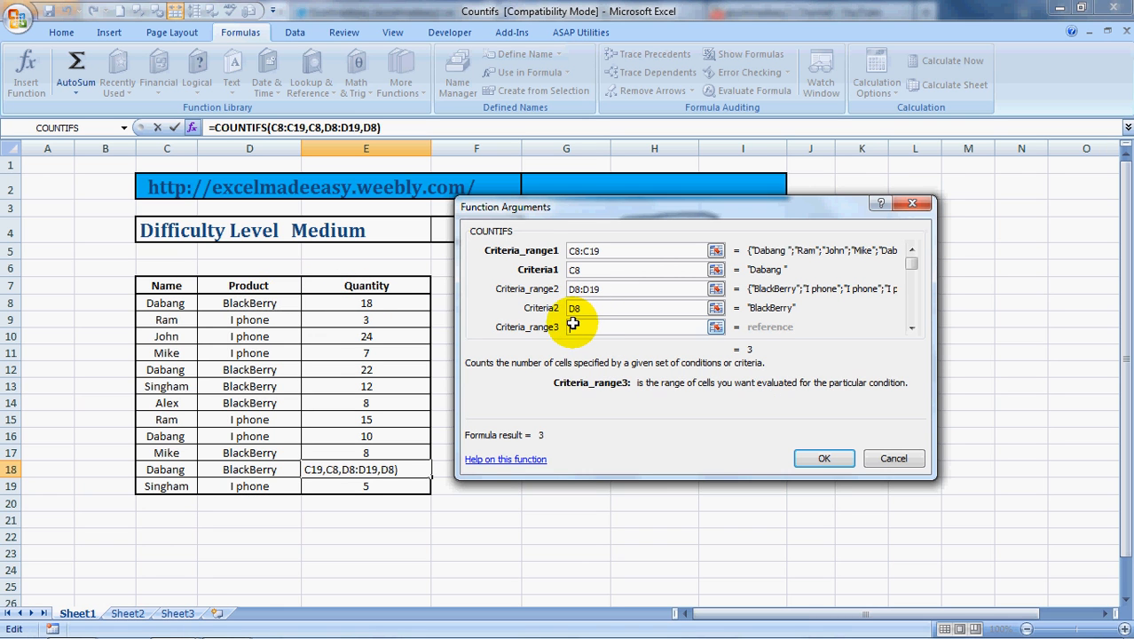
pyautogui.click(364, 304)
pyautogui.hotkey('ctrl', 'shift', 'Down')
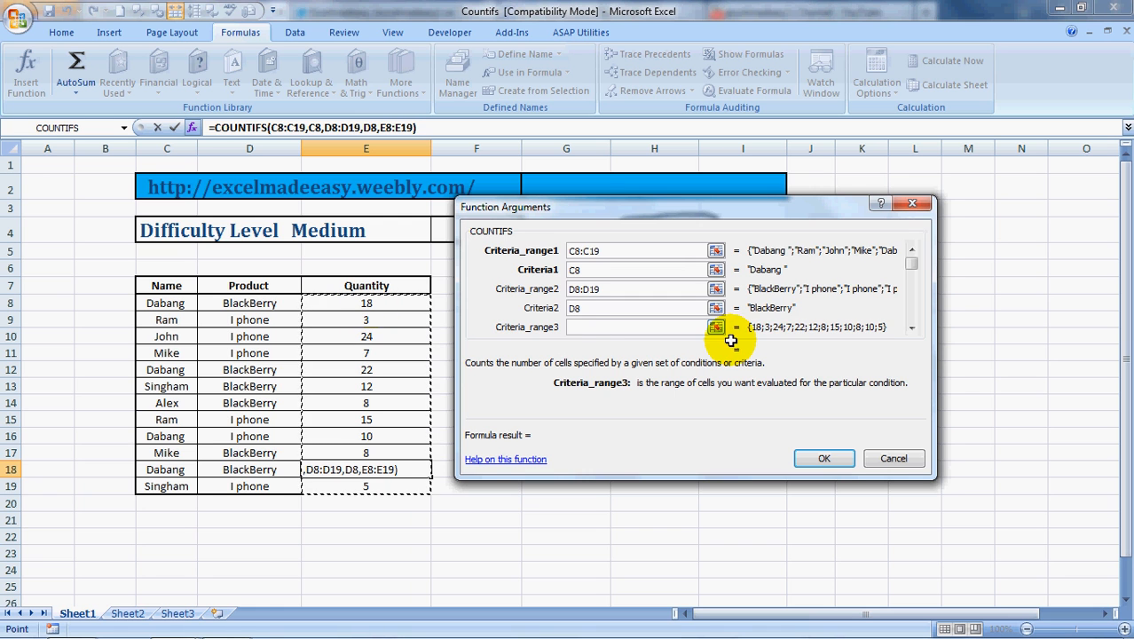
# Set Criteria3 to >5 and enter the COUNTIFS formula in cell E18
pyautogui.click(911, 329)
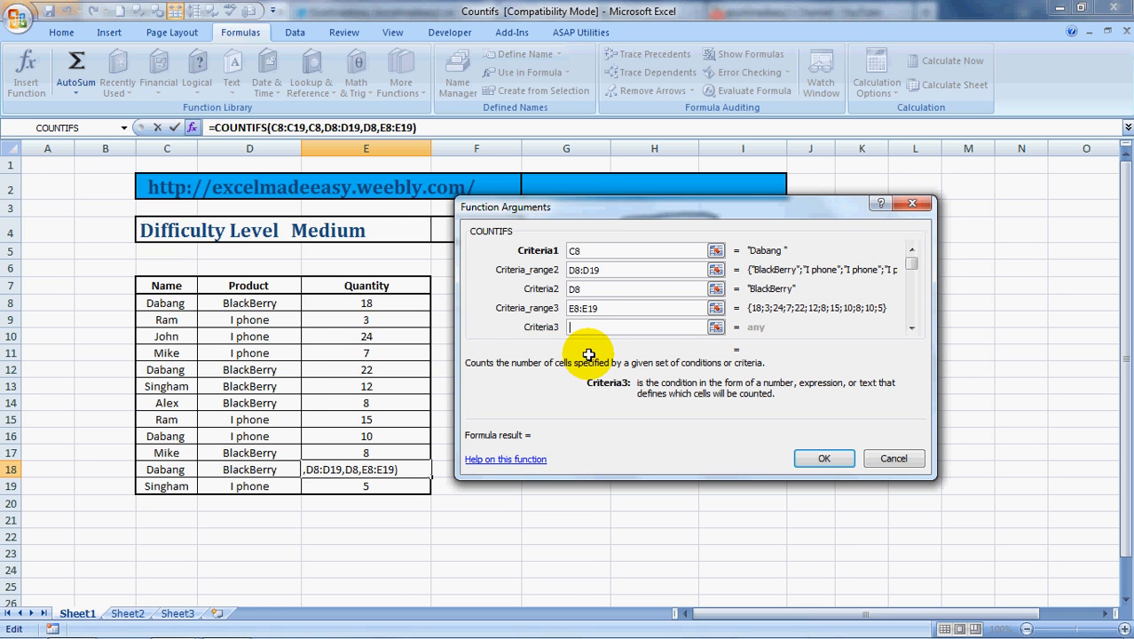
pyautogui.write('>')
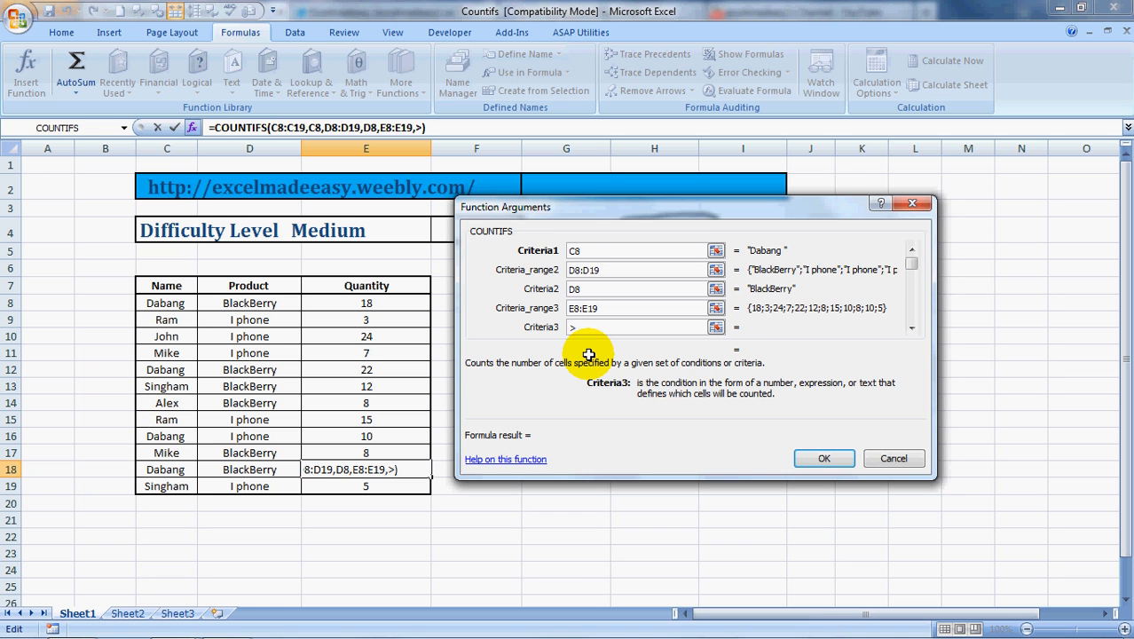
pyautogui.write('5')
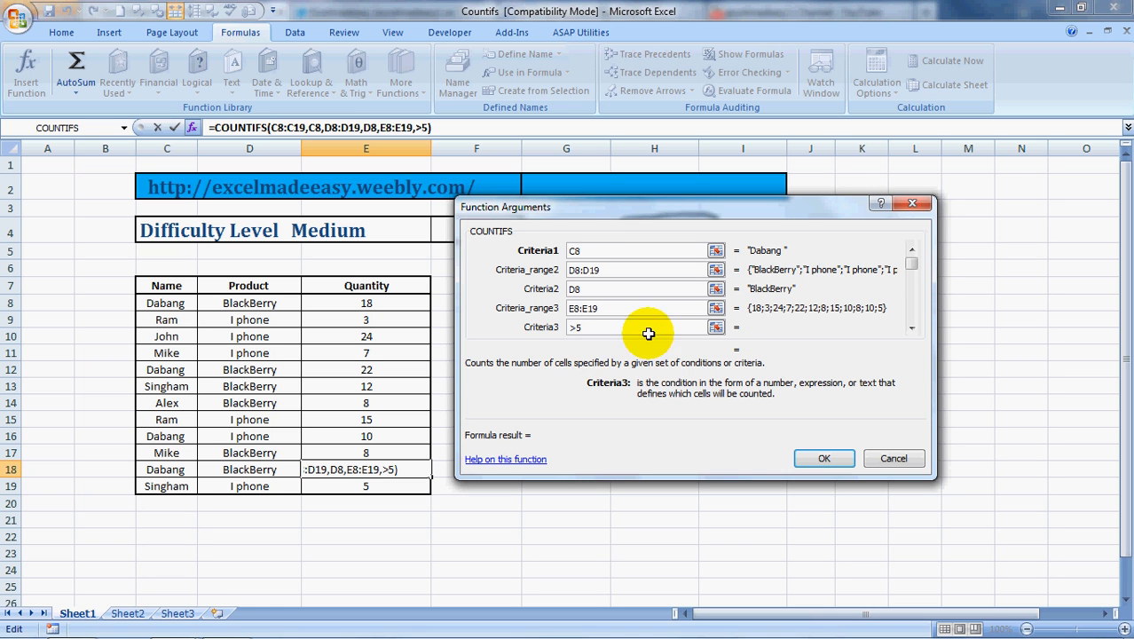
pyautogui.click(826, 457)
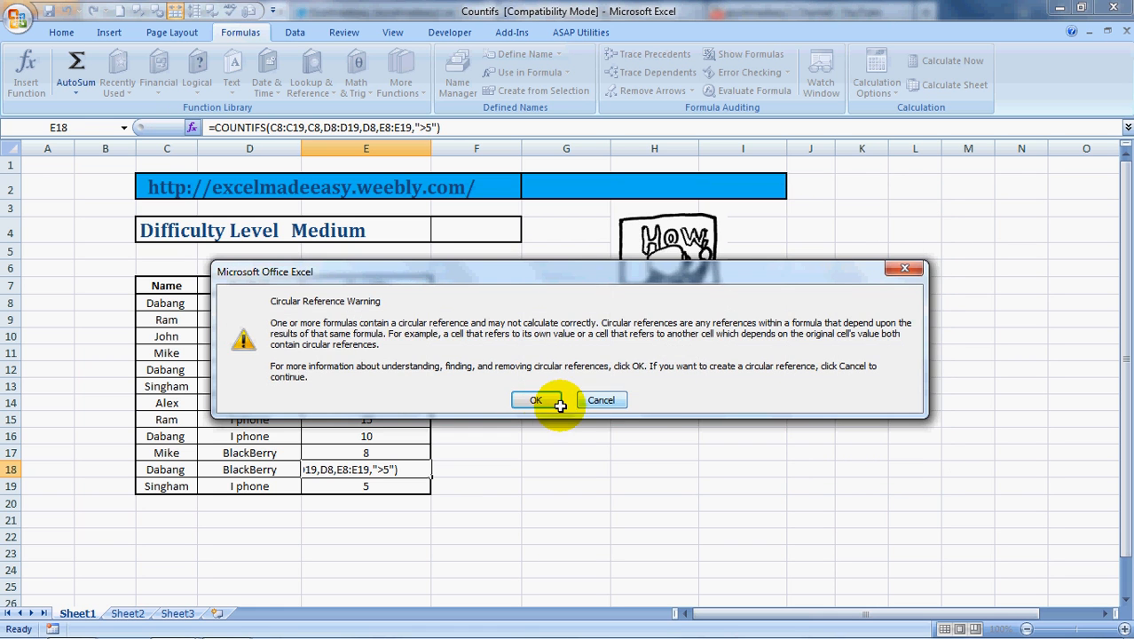
# Dismiss the circular reference warning with its help window and undo the COUNTIFS entry in E18
pyautogui.click(541, 401)
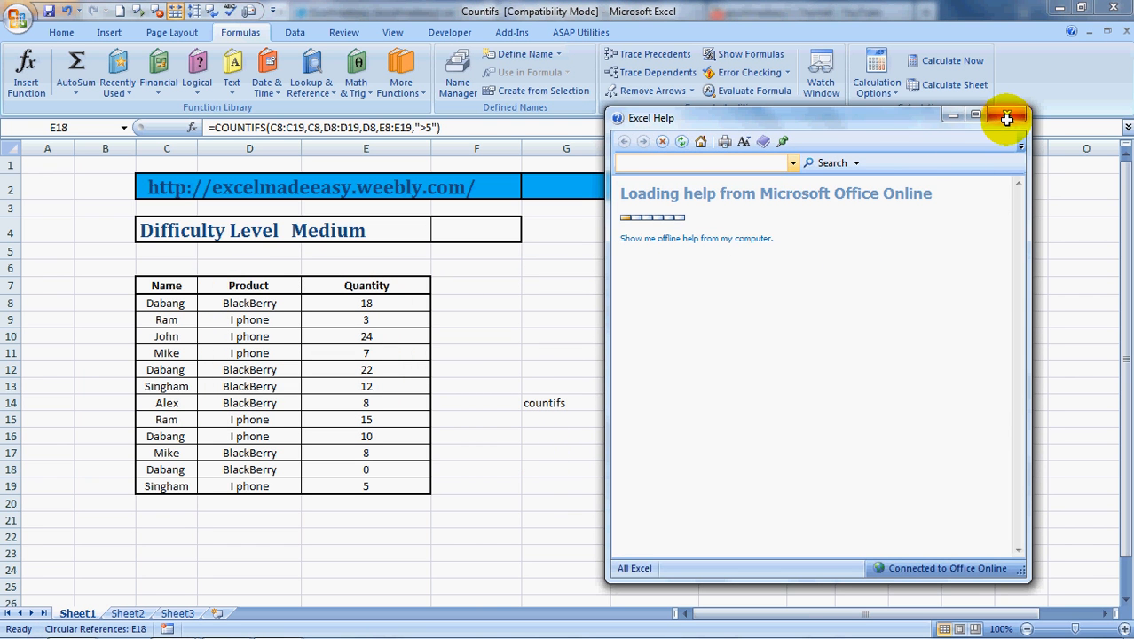
pyautogui.click(1007, 114)
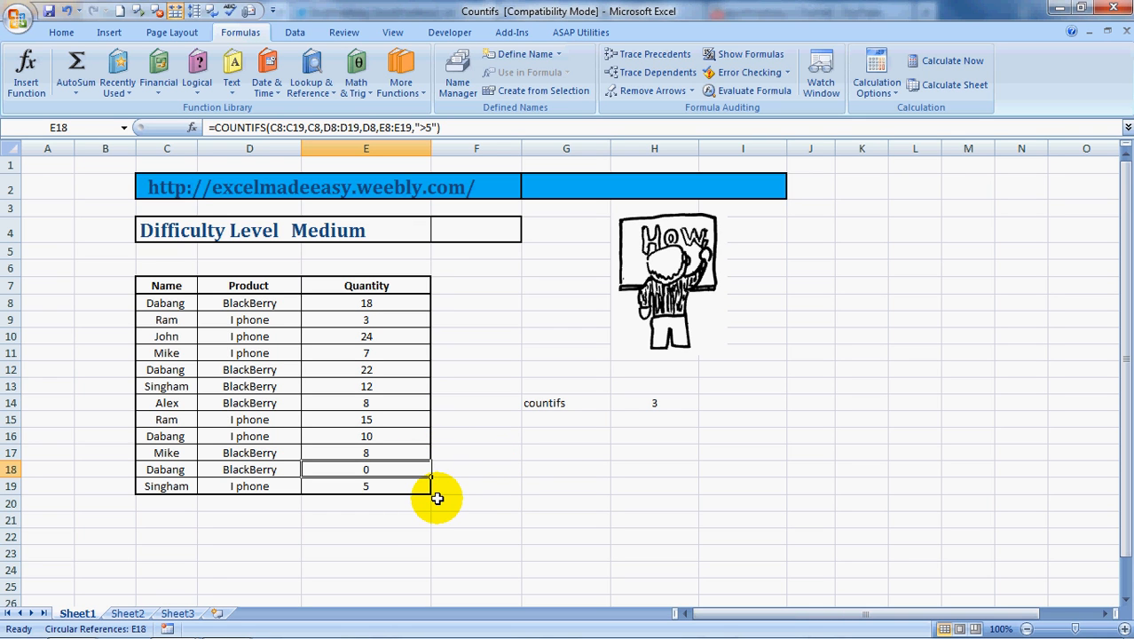
pyautogui.hotkey('ctrl', 'z')
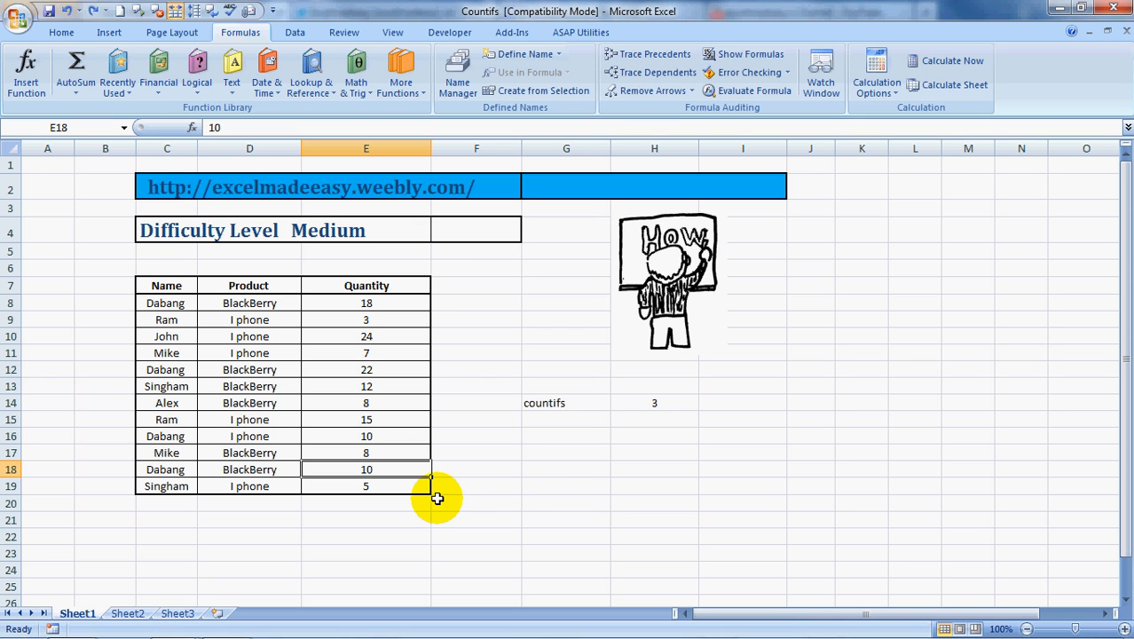
# From the empty cell G18, open the COUNTIFS function arguments with Insert Function
pyautogui.click(528, 477)
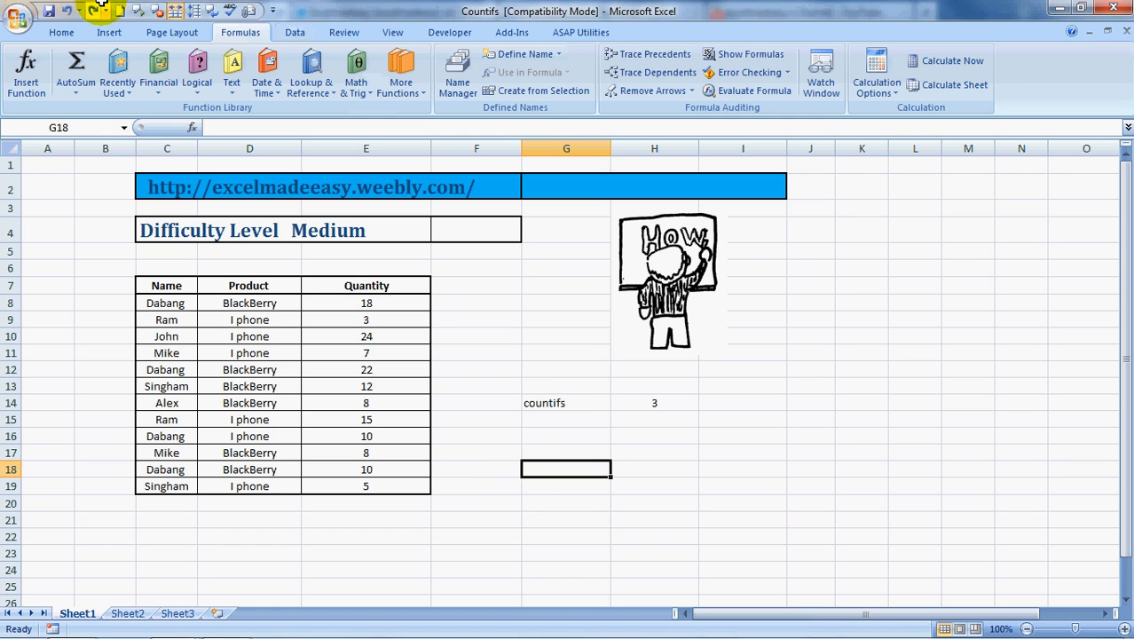
pyautogui.click(60, 32)
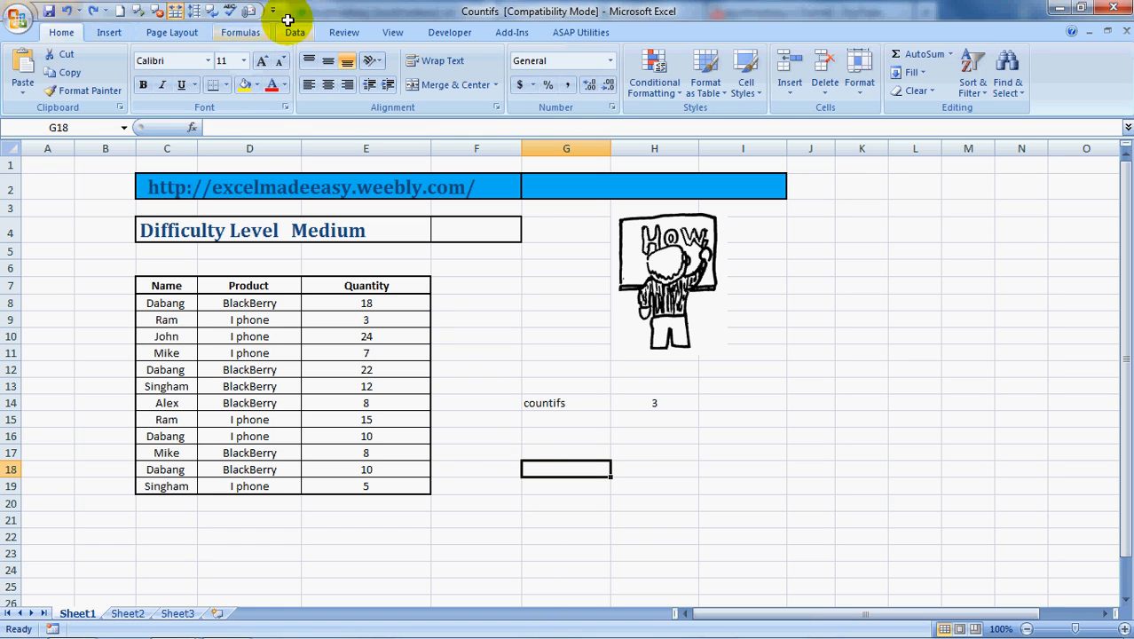
pyautogui.click(242, 32)
pyautogui.click(26, 69)
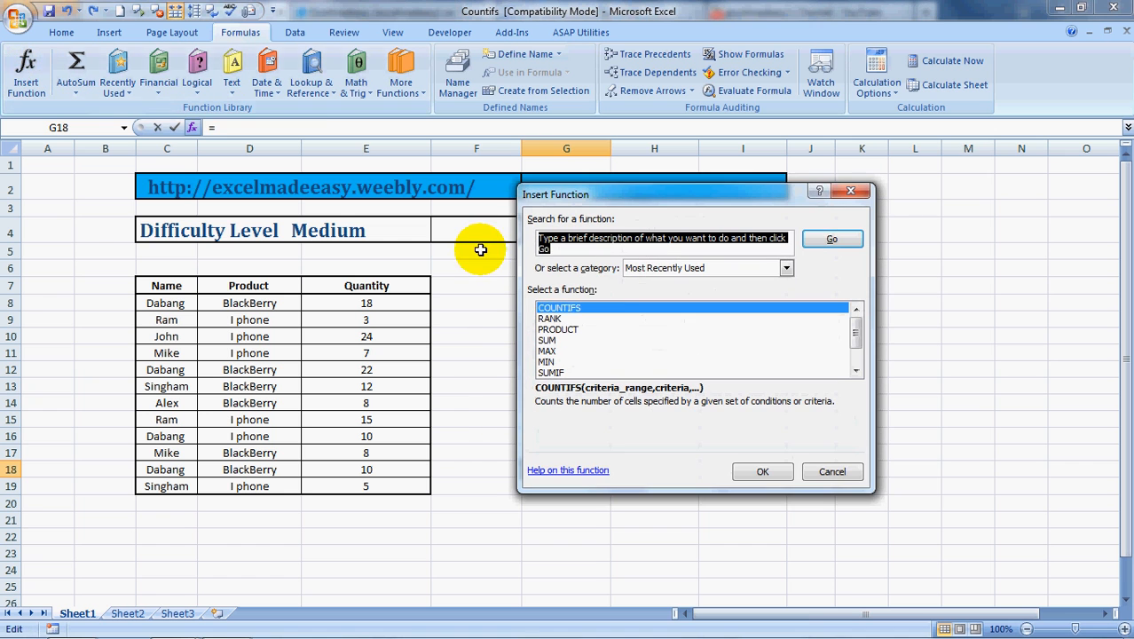
pyautogui.click(762, 471)
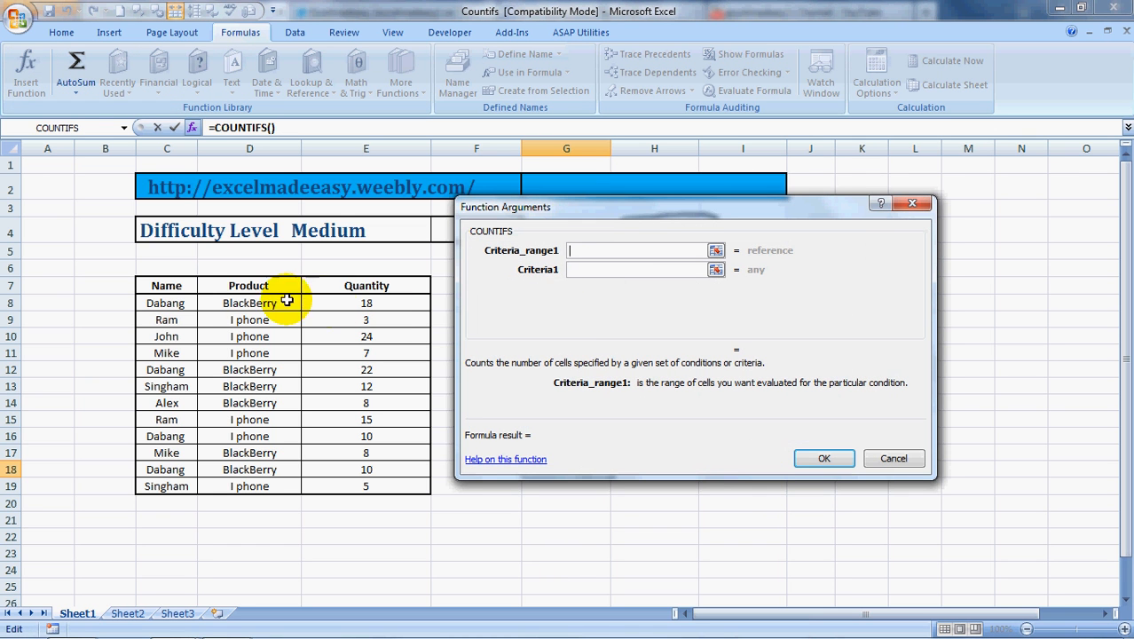
# For the formula in G18, set Criteria_range1 to the Name range C8:C19 and Criteria1 to cell C8
pyautogui.click(185, 303)
pyautogui.hotkey('ctrl', 'shift', 'Down')
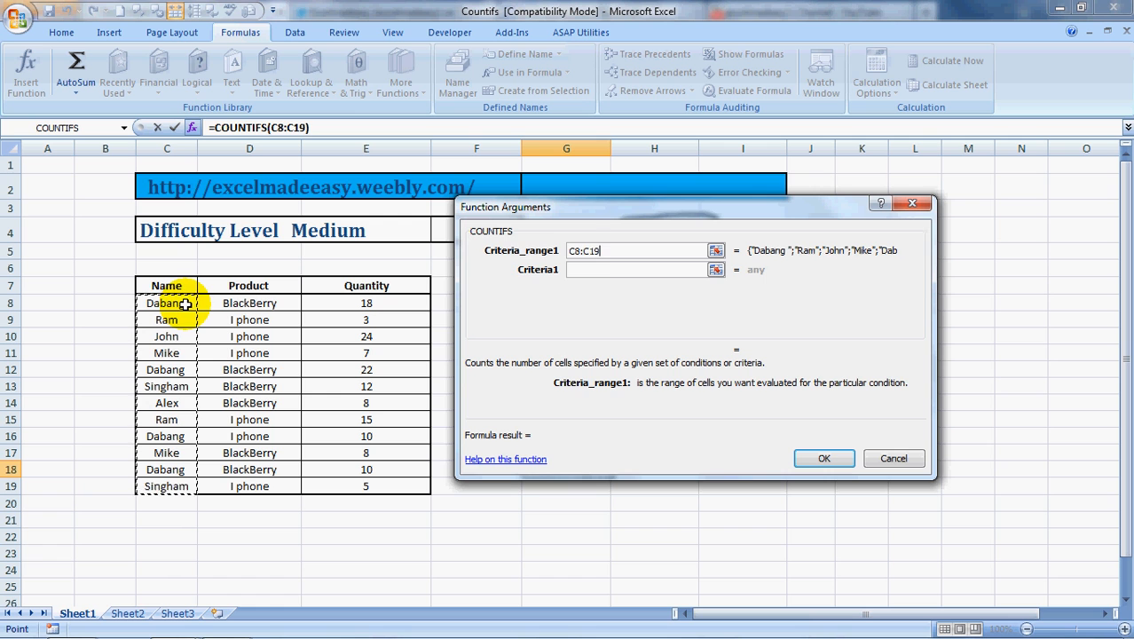
pyautogui.click(579, 270)
pyautogui.click(168, 306)
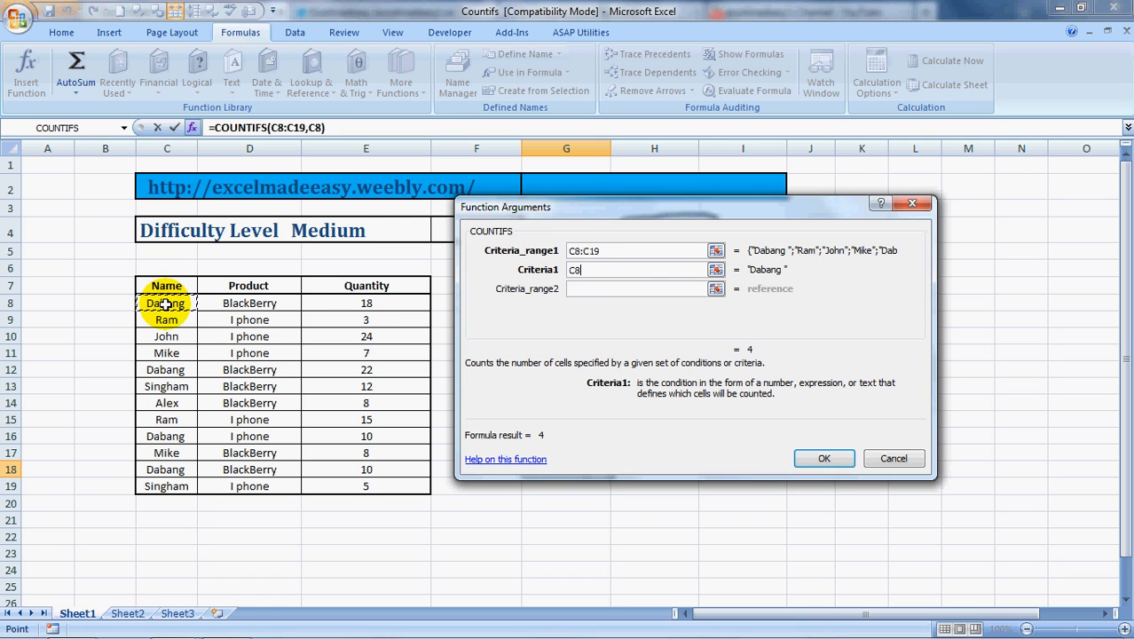
# Set Criteria_range2 to the Product range D8:D19 and Criteria2 to cell D8
pyautogui.click(585, 289)
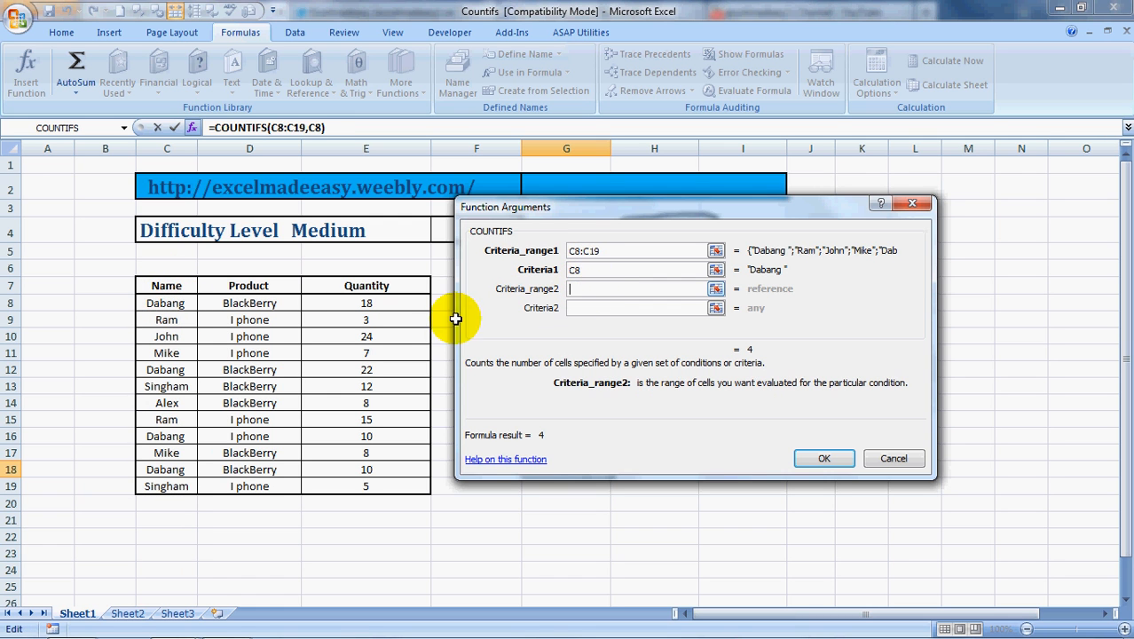
pyautogui.click(269, 296)
pyautogui.hotkey('ctrl', 'shift', 'Down')
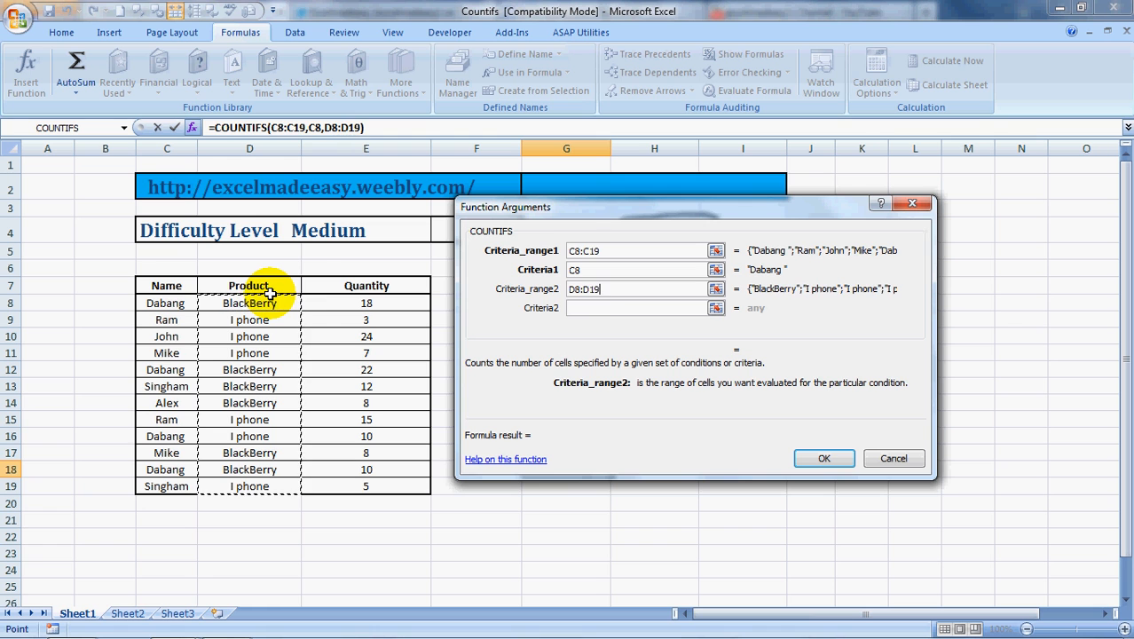
pyautogui.click(583, 308)
pyautogui.click(270, 304)
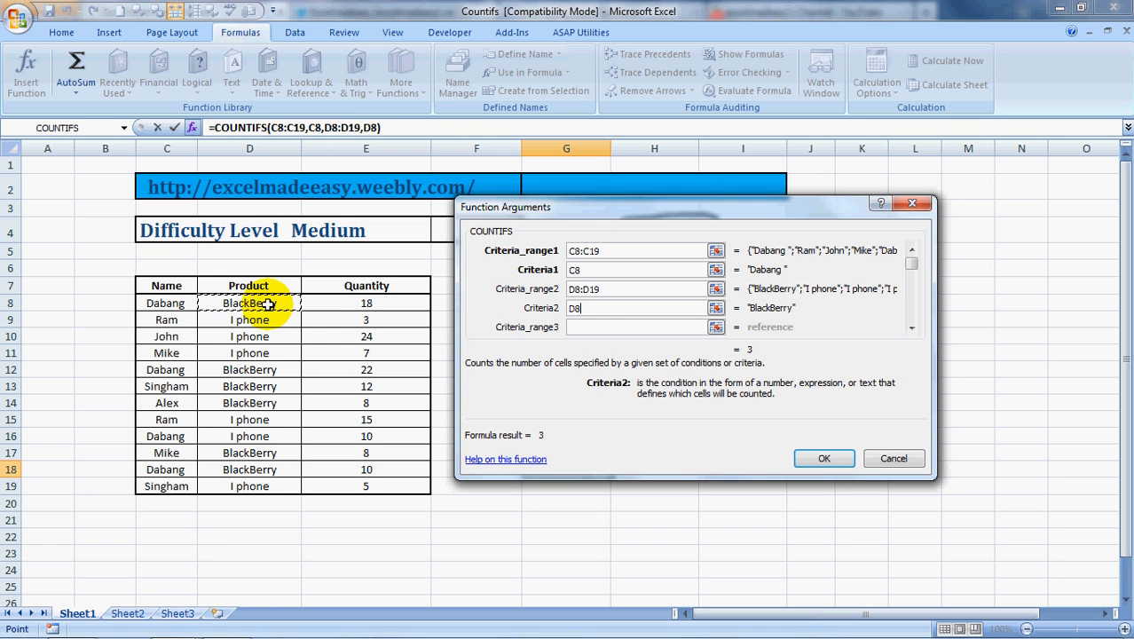
# Set Criteria_range3 to the Quantity range E8:E19 with Criteria3 >5, and enter the COUNTIFS formula in G18
pyautogui.click(585, 327)
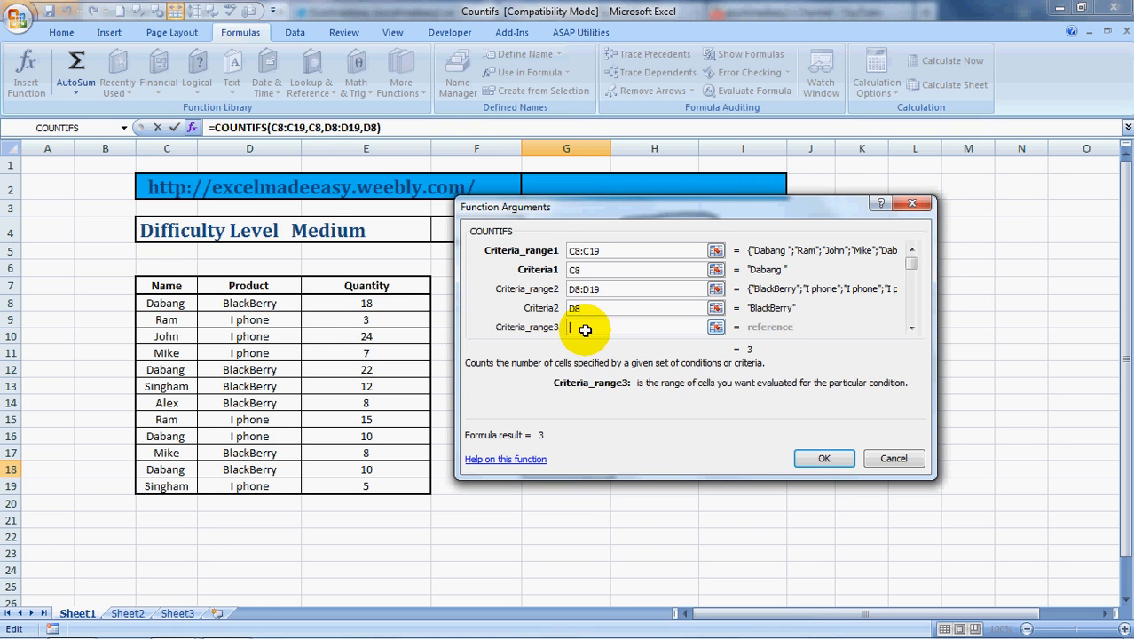
pyautogui.click(372, 303)
pyautogui.hotkey('ctrl', 'shift', 'Down')
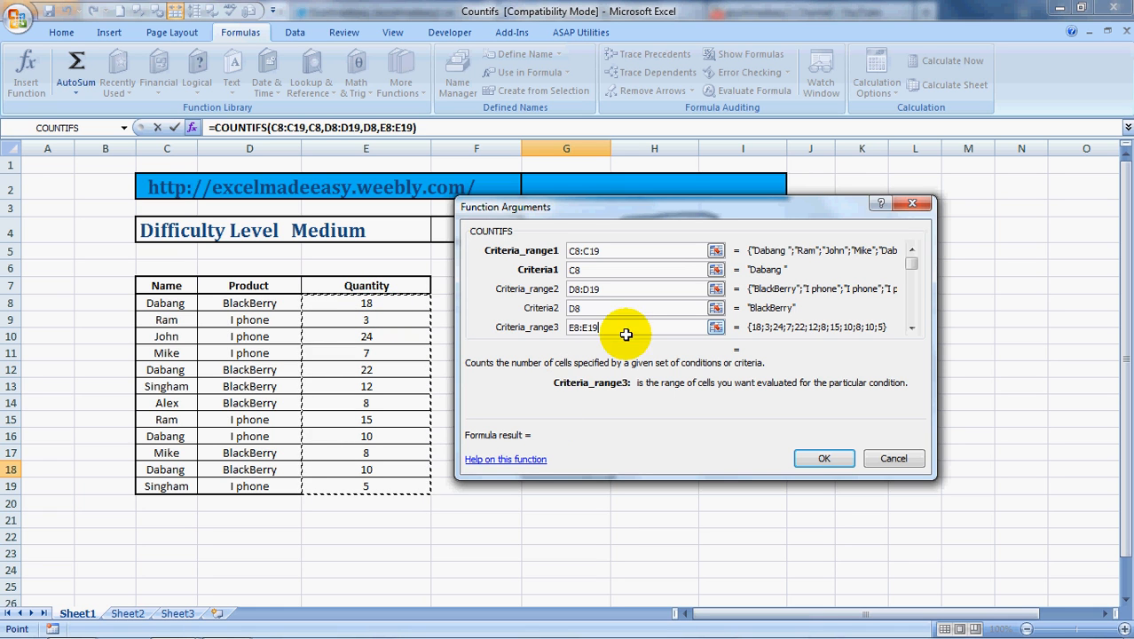
pyautogui.press('Tab')
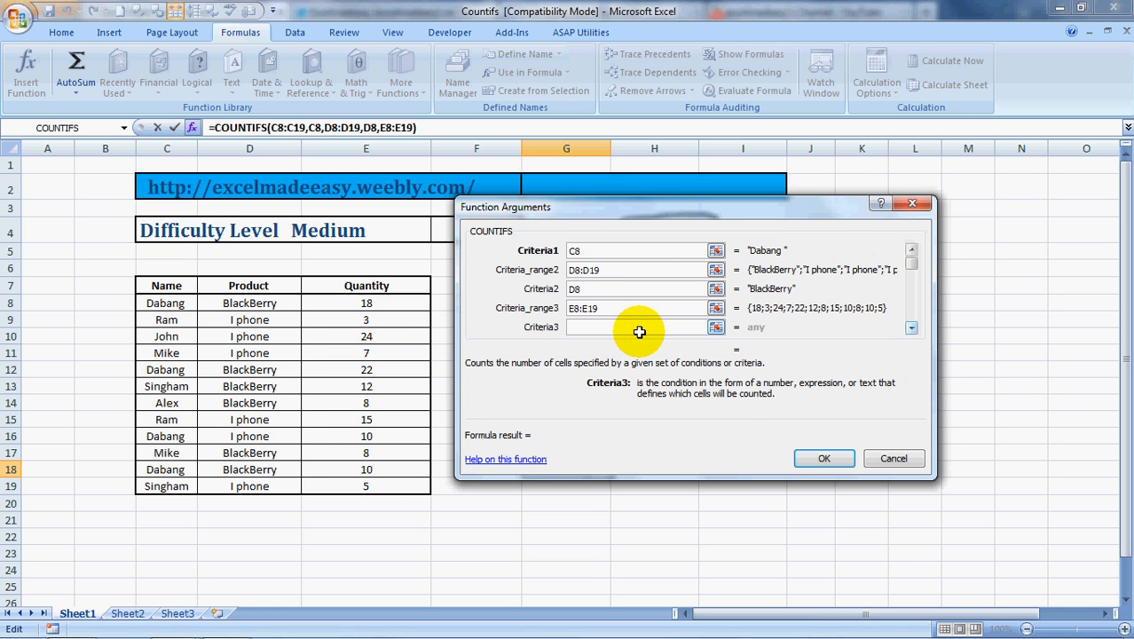
pyautogui.write('>5')
pyautogui.click(824, 459)
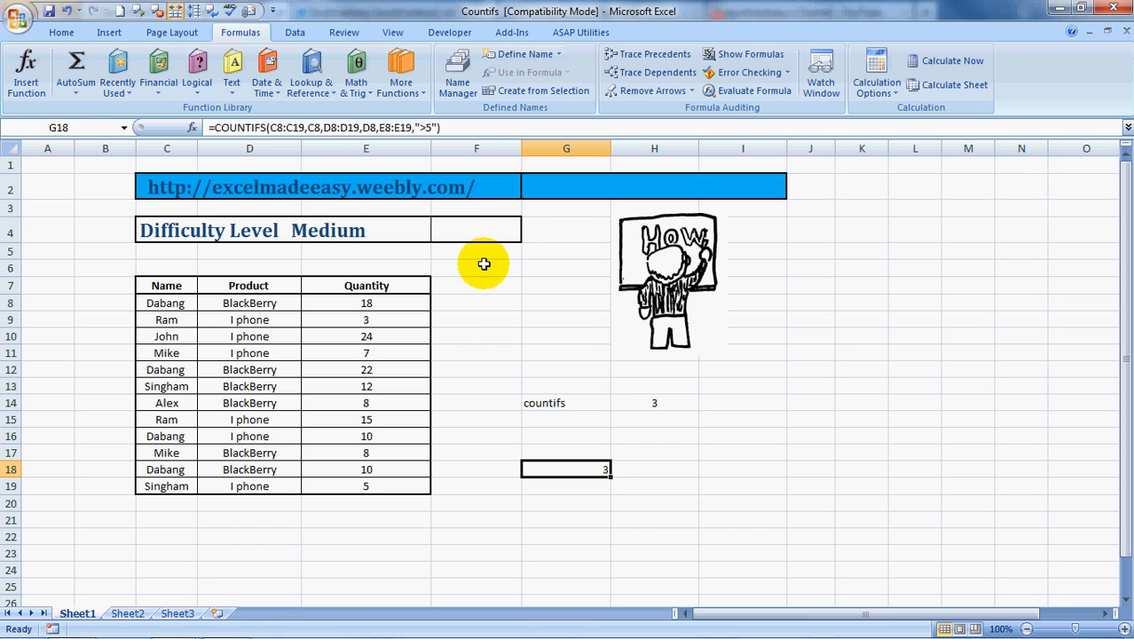
# Switch to Firefox and look through the Excel Made Easy home page down to its social links and introduction
pyautogui.hotkey('alt', 'Tab')
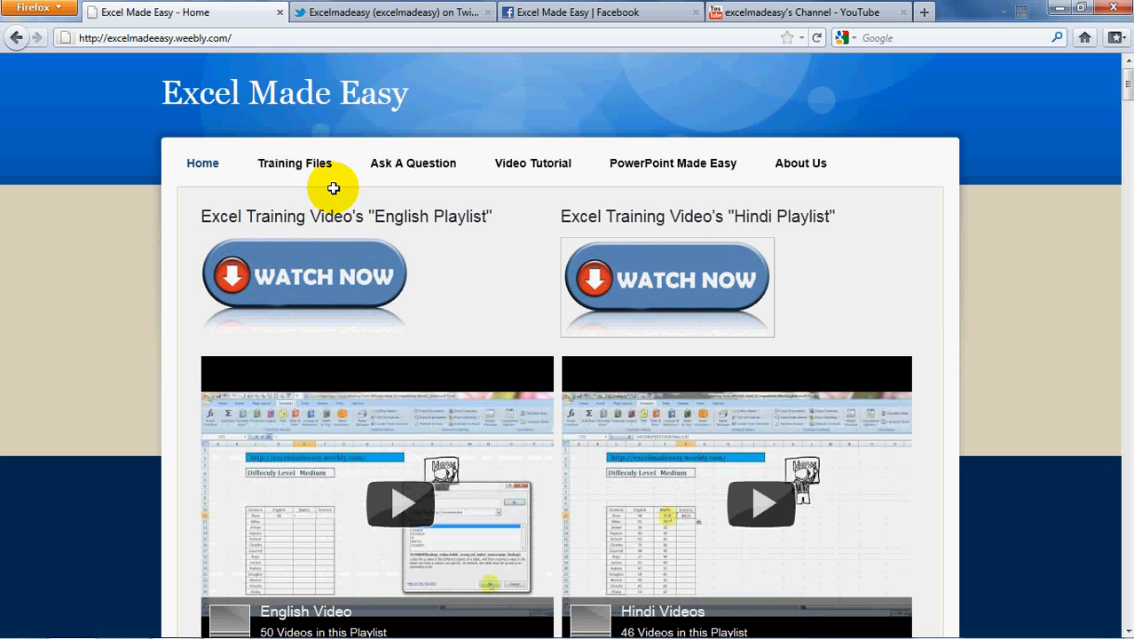
pyautogui.scroll(-8, 1124, 98)
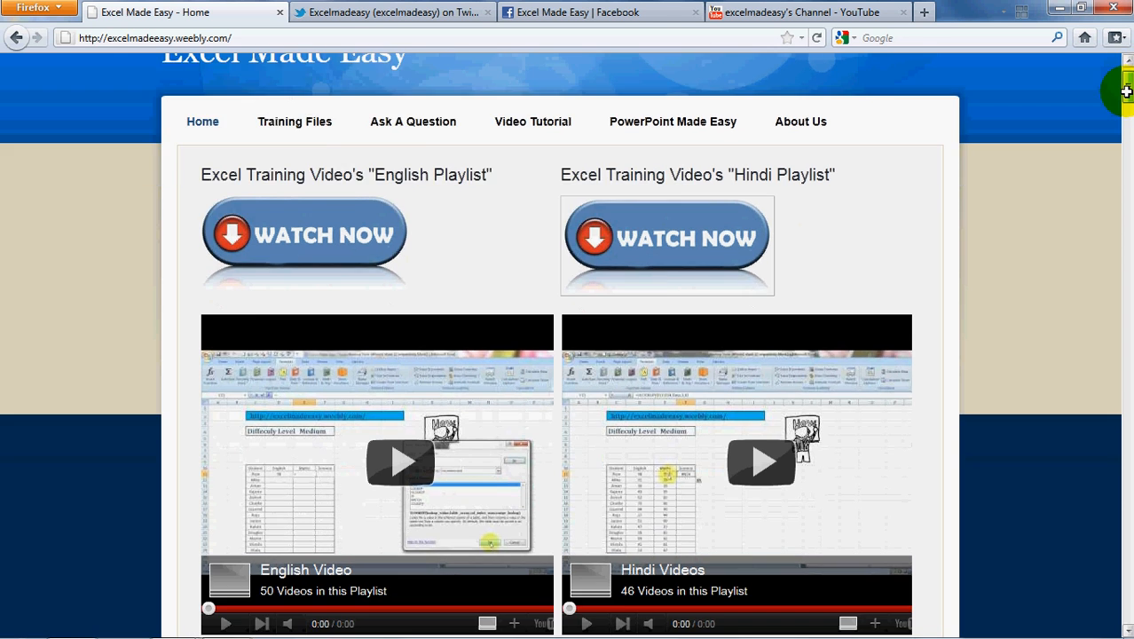
pyautogui.scroll(-2, 1125, 104)
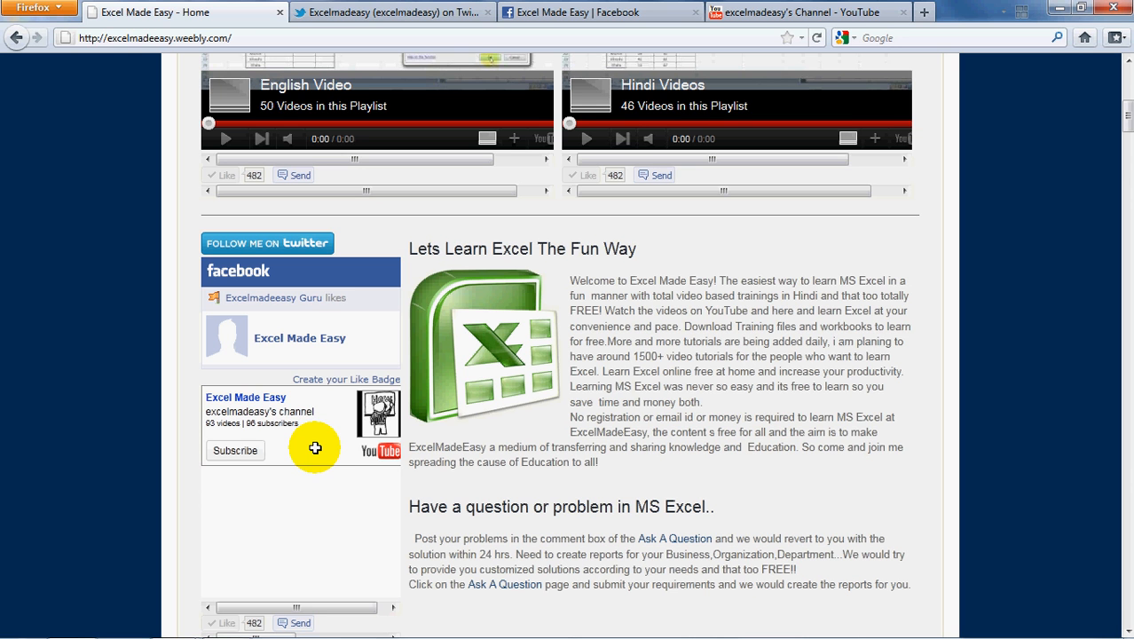
# View the Excel Made Easy YouTube channel and its Facebook page
pyautogui.click(764, 14)
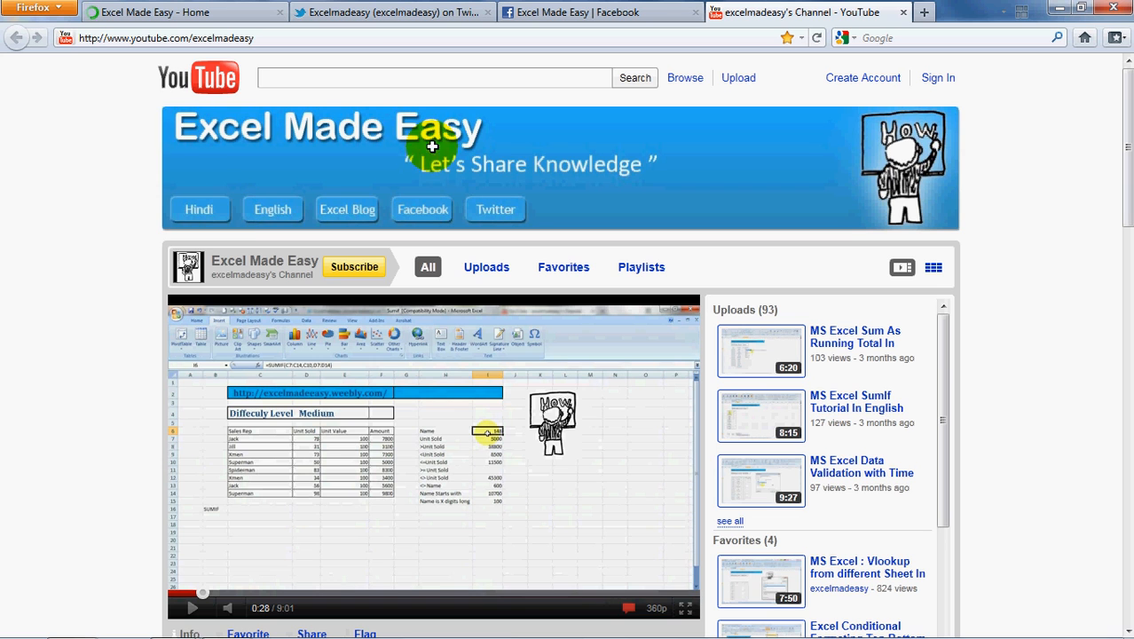
pyautogui.click(199, 213)
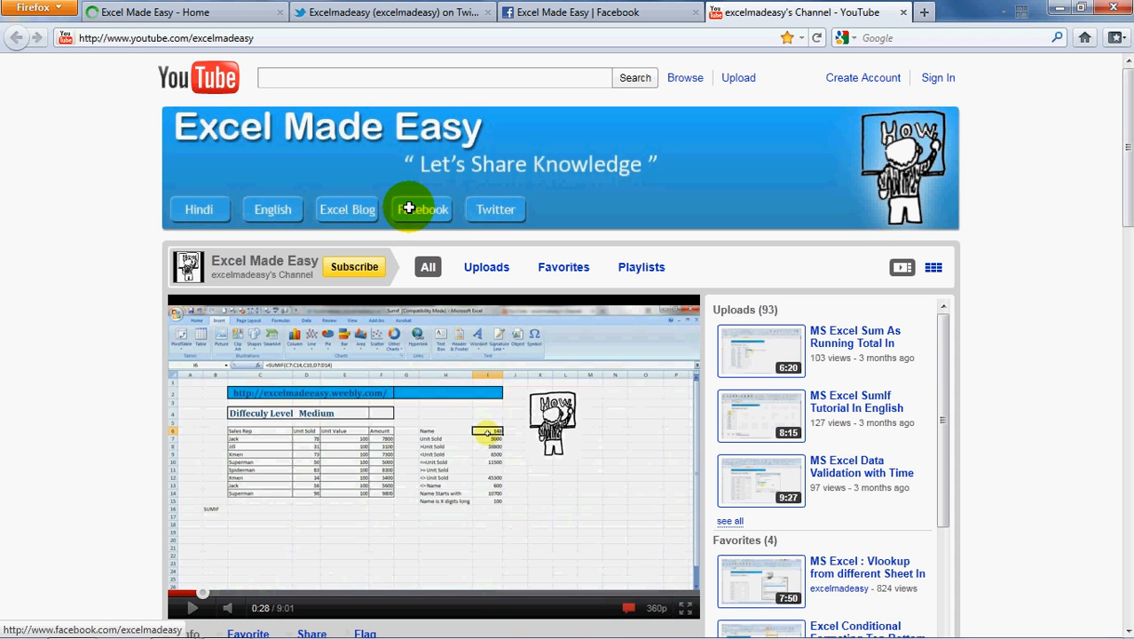
pyautogui.click(541, 12)
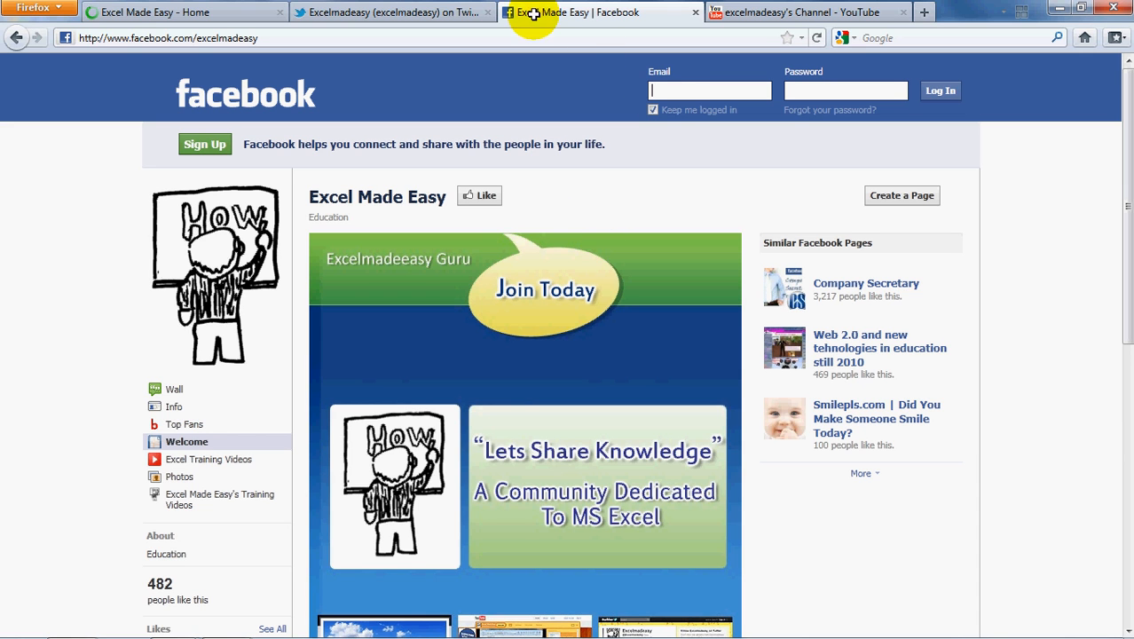
# View the Excelmadeasy Twitter page and try to subscribe to the Excel Made Easy channel on YouTube
pyautogui.click(729, 13)
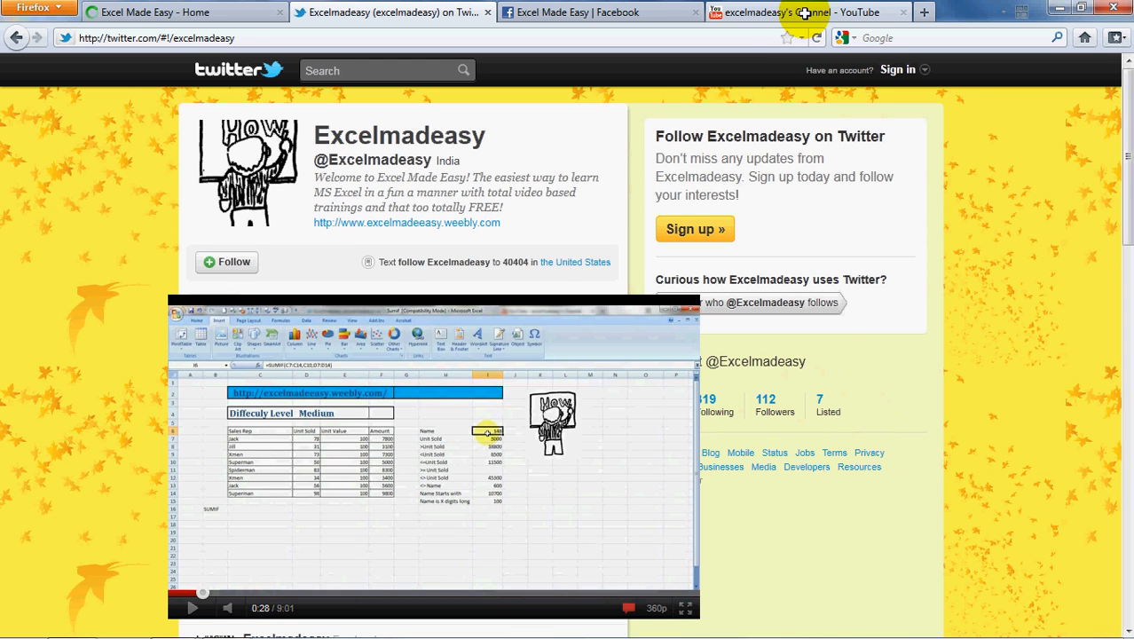
pyautogui.click(852, 15)
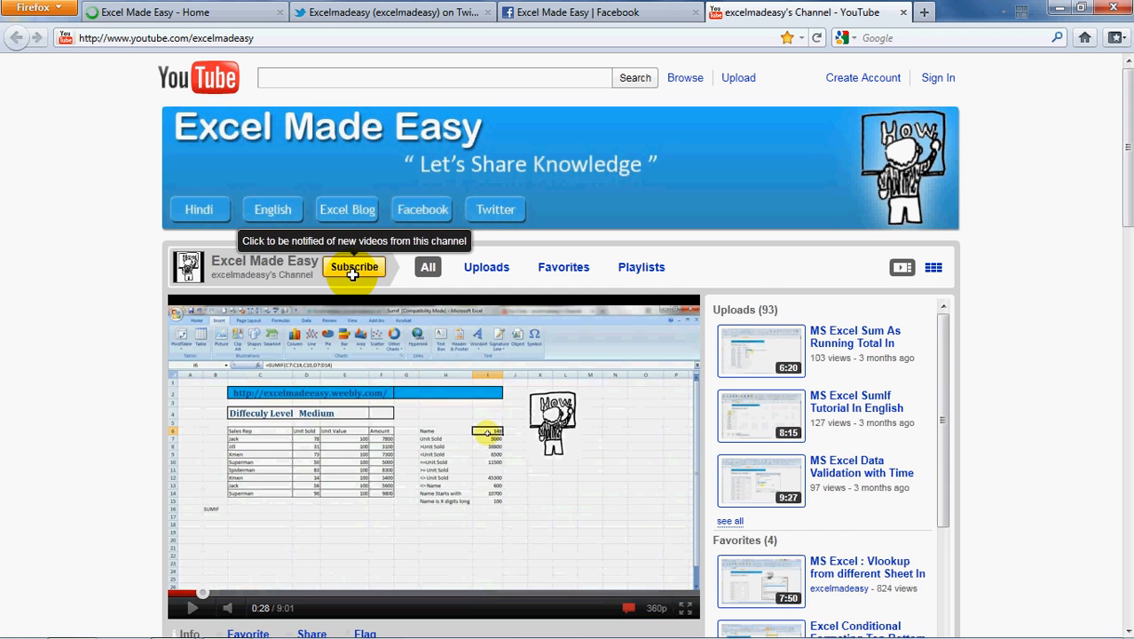
pyautogui.click(353, 268)
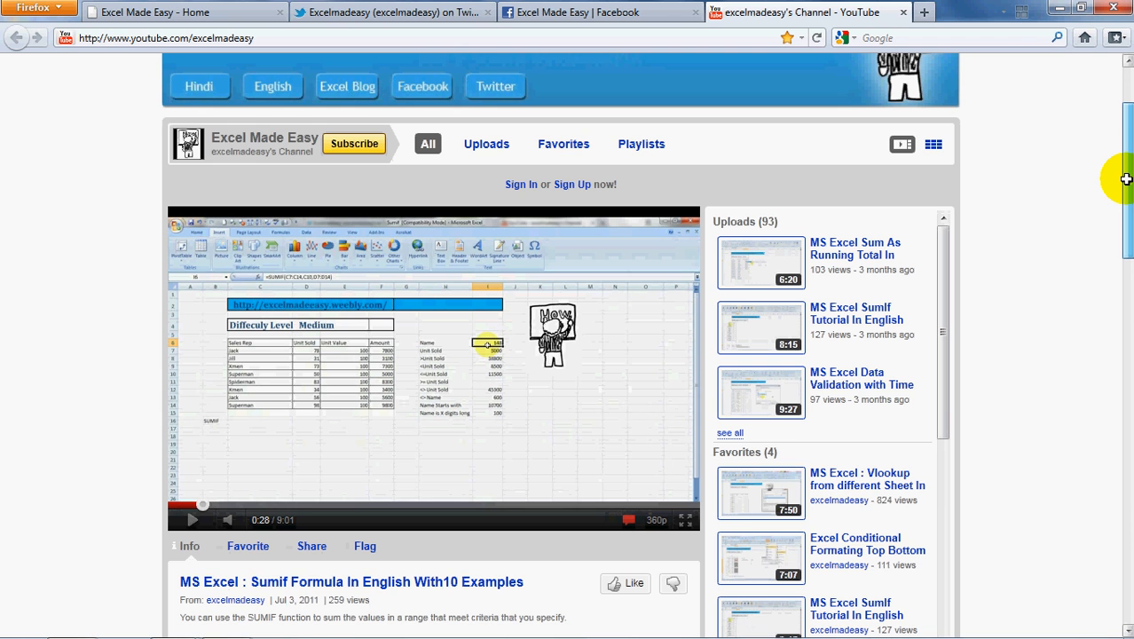
# Look through the YouTube channel's profile and comments, and switch back to the Countifs workbook in Excel
pyautogui.moveTo(1125, 180); pyautogui.dragTo(1126, 376)
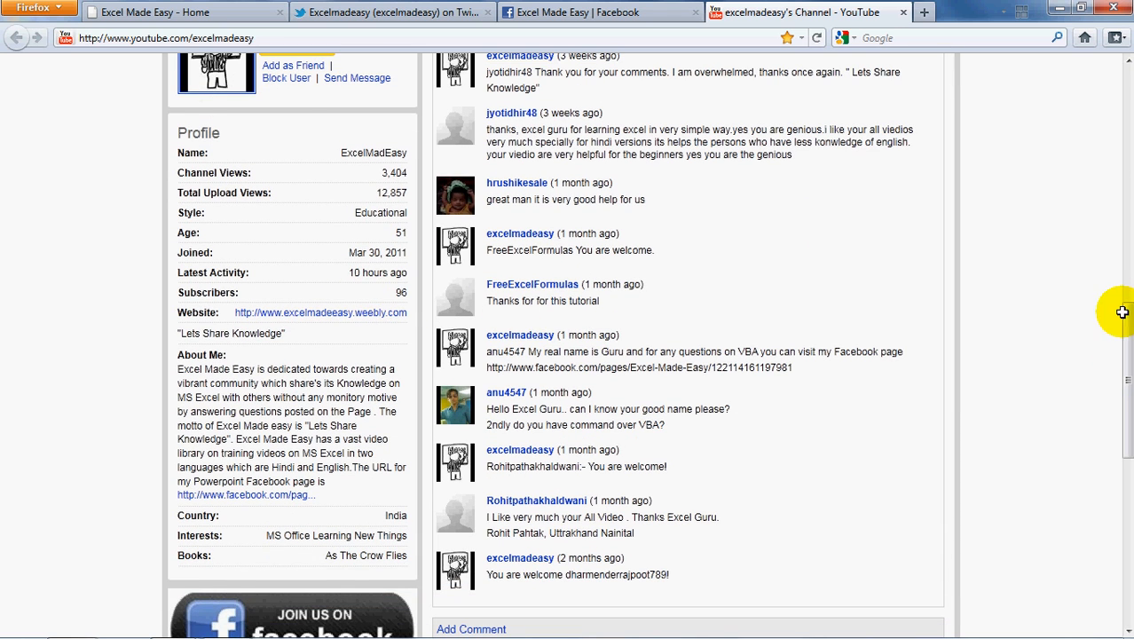
pyautogui.moveTo(1124, 338); pyautogui.dragTo(1127, 287)
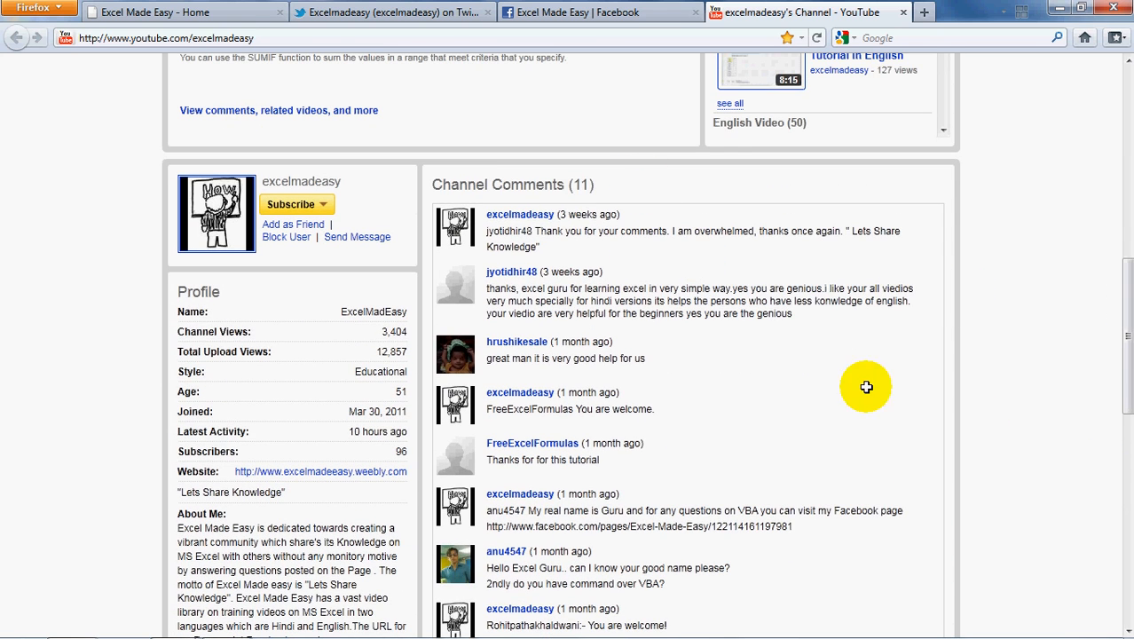
pyautogui.moveTo(1127, 359); pyautogui.dragTo(1125, 261)
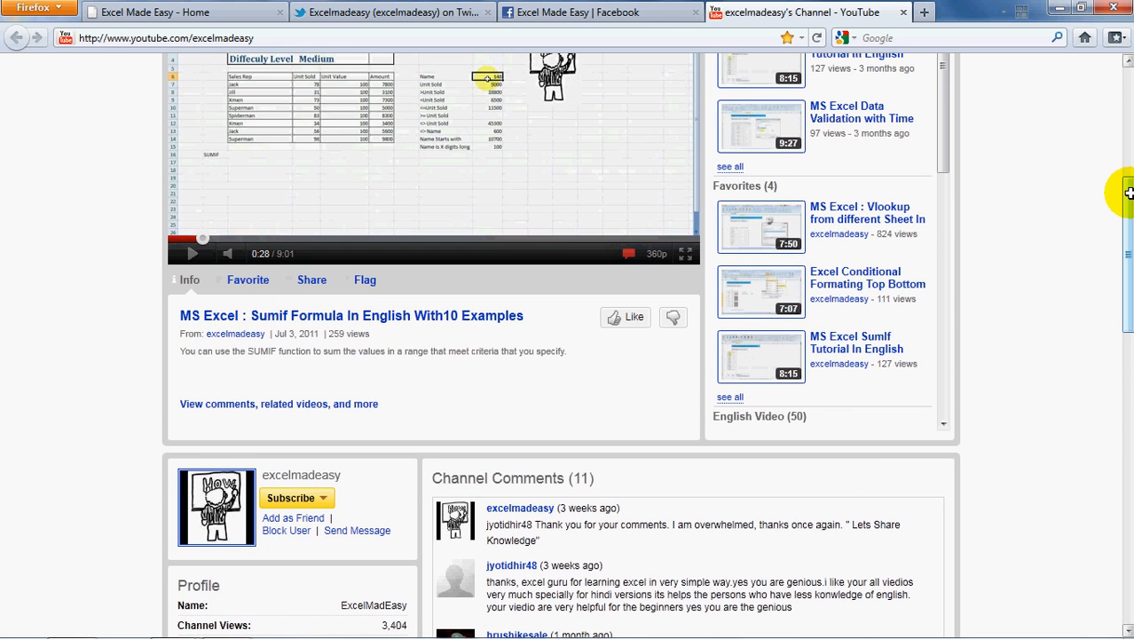
pyautogui.click(1123, 110)
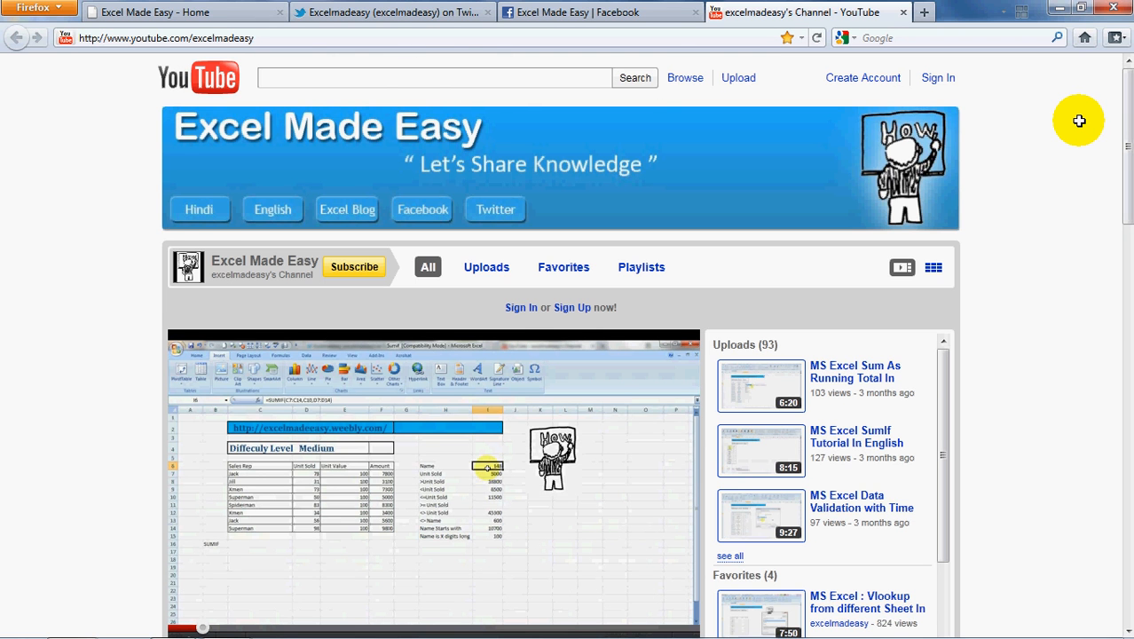
pyautogui.hotkey('alt', 'Tab')
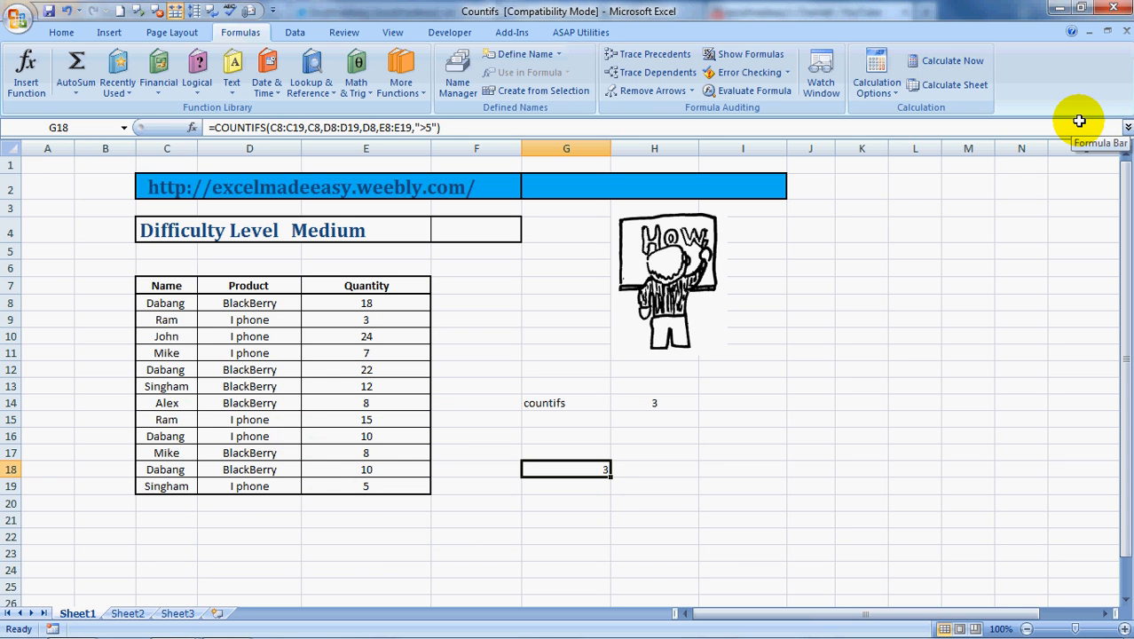